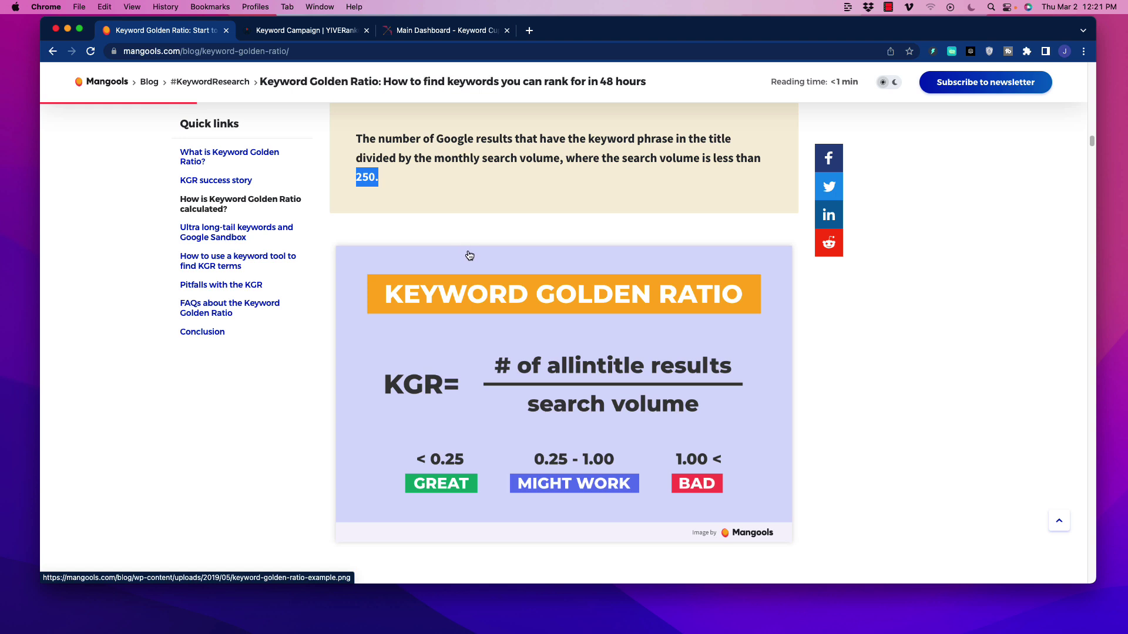
- Review the Keyword Golden Ratio article, including the formula, allintitle search, Google Sandbox section and publication date
scroll(471, 253, "down", 3)
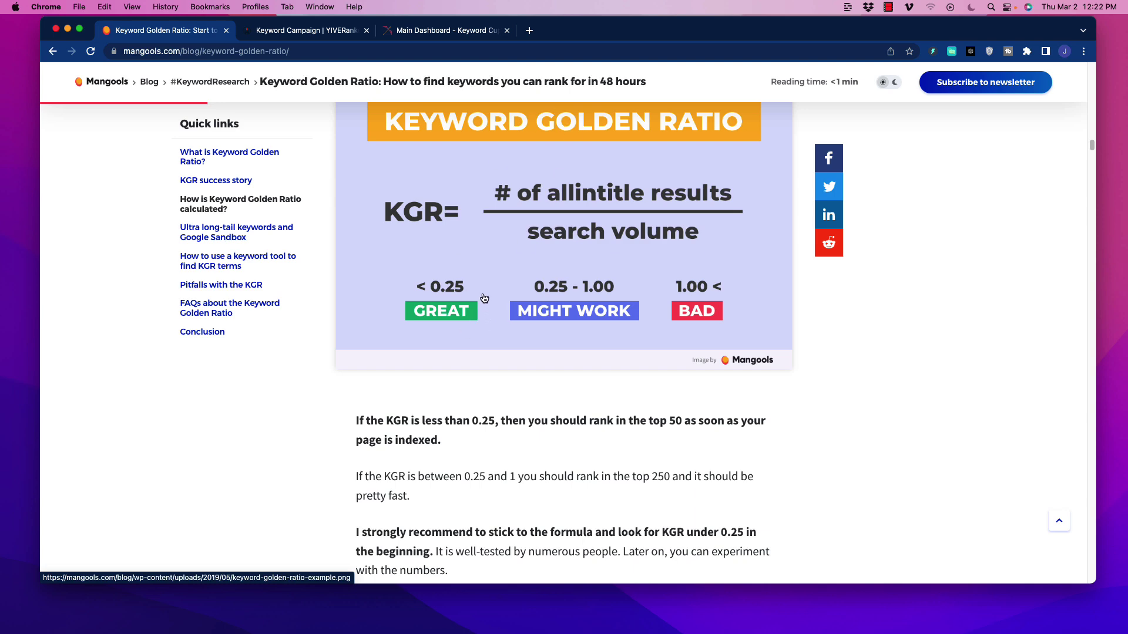
scroll(491, 270, "down", 15)
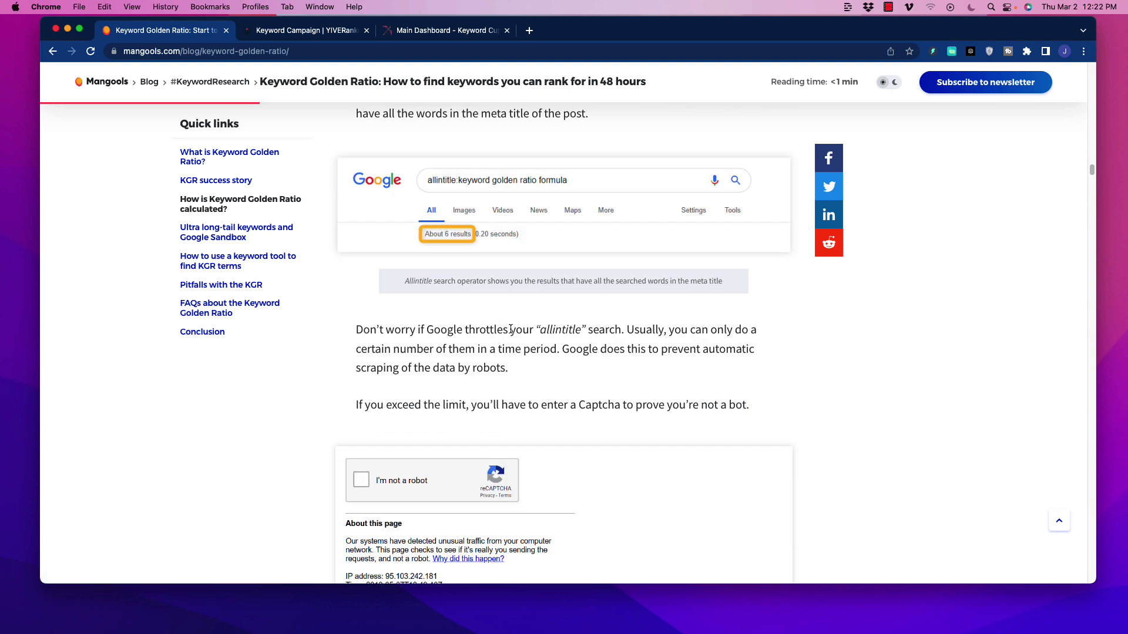
scroll(520, 323, "down", 12)
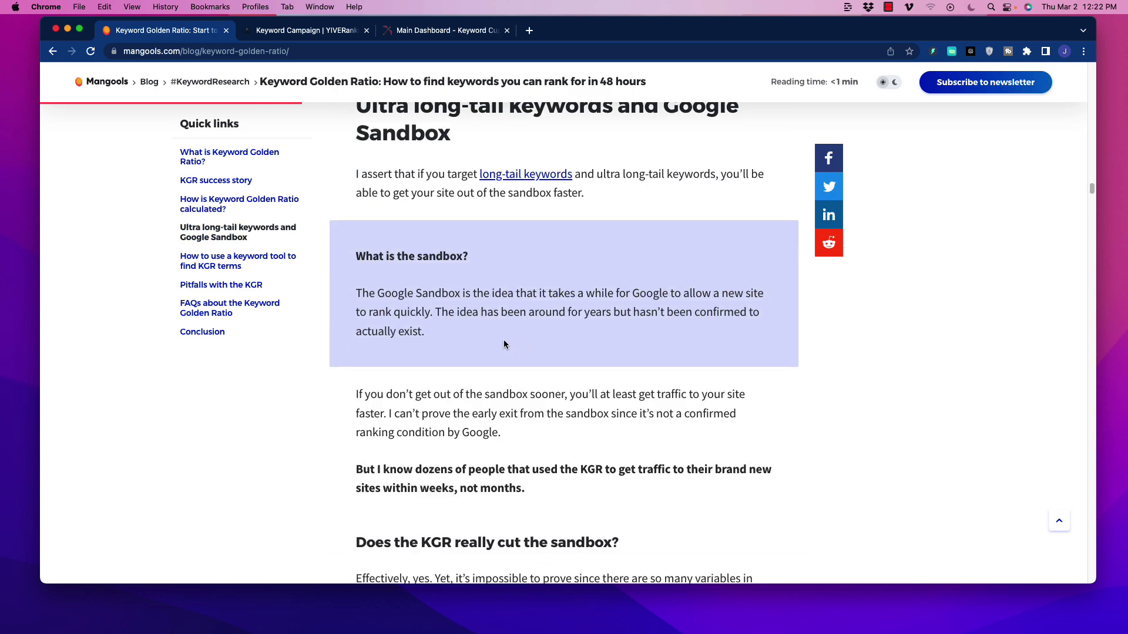
scroll(513, 347, "down", 2)
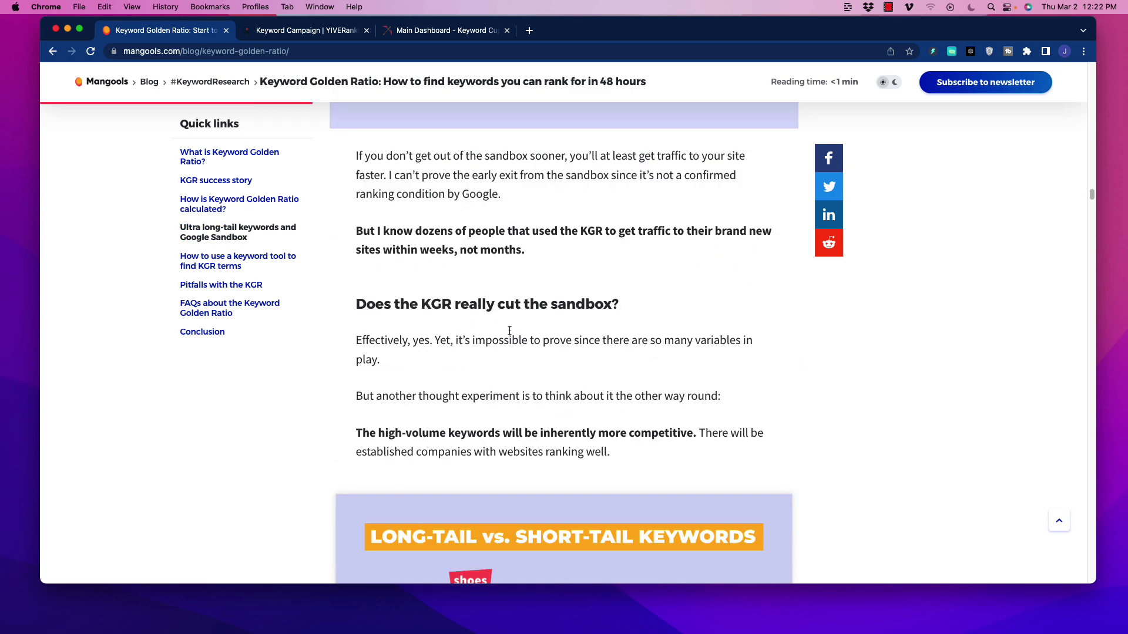
scroll(511, 338, "up", 20)
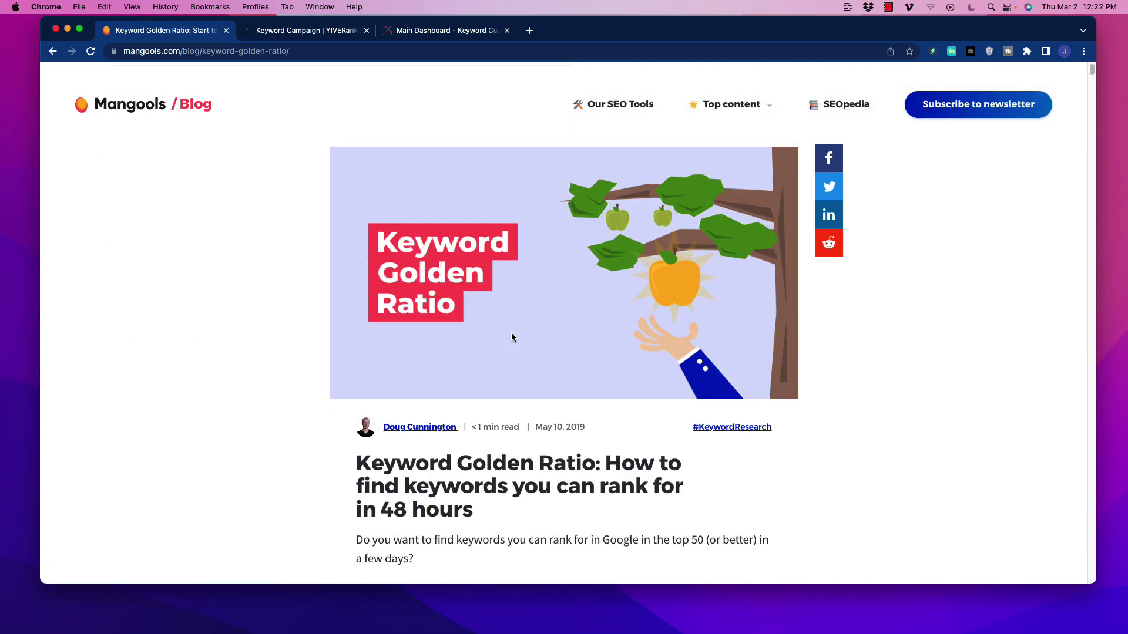
left_click_drag(541, 431, 597, 433)
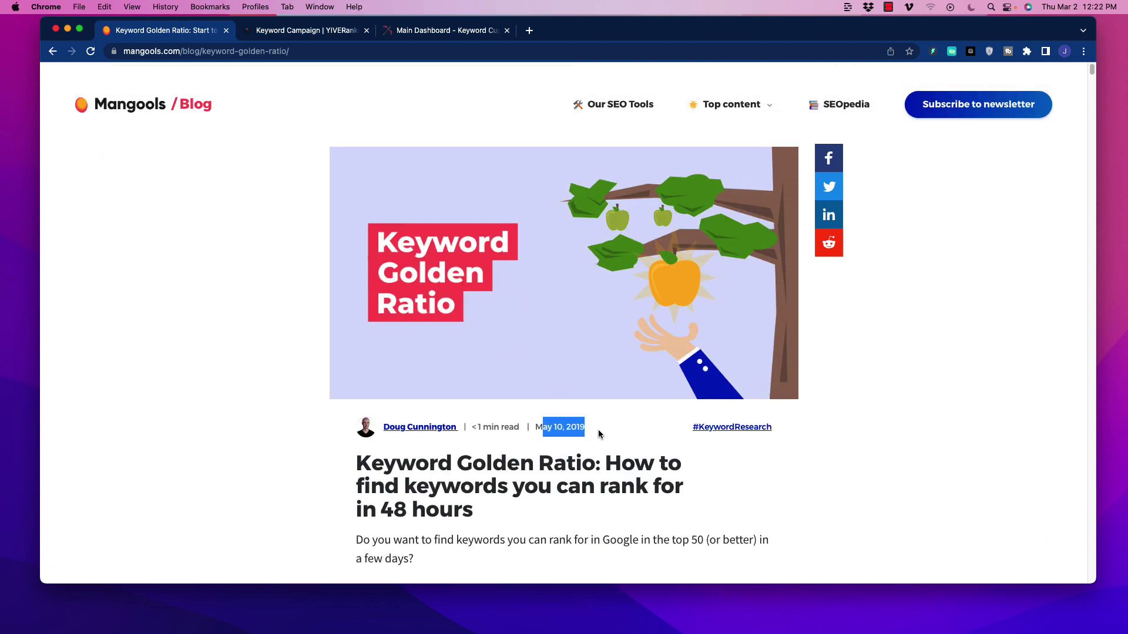
scroll(241, 344, "down", 4)
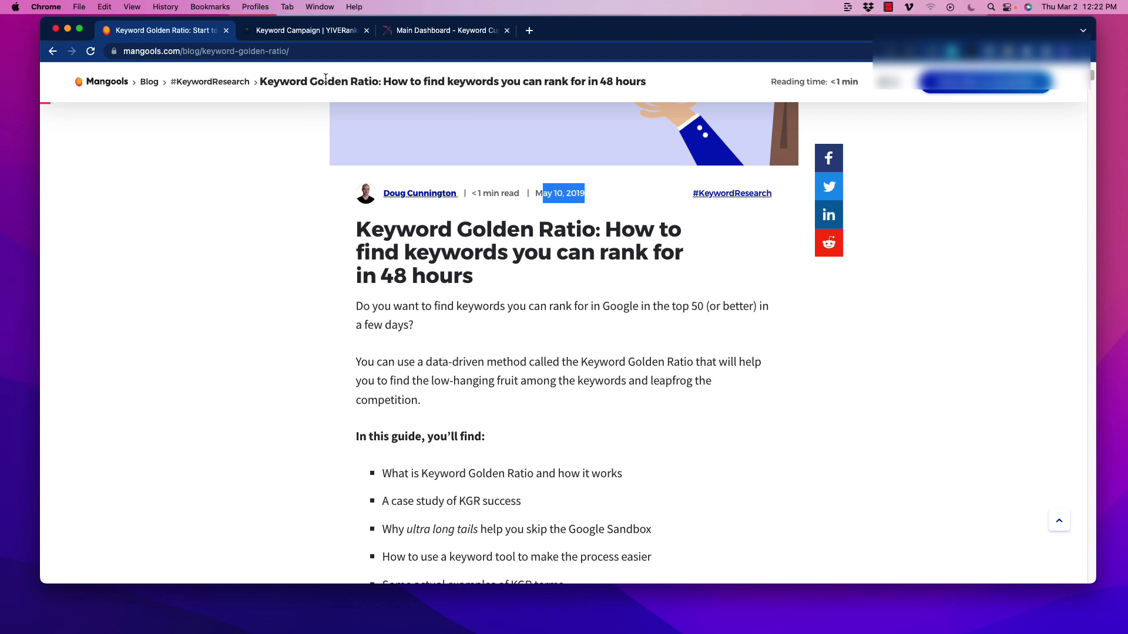
- Switch to YIVERanker's new keyword research form and inspect the available keyword limits and regions
left_click(317, 34)
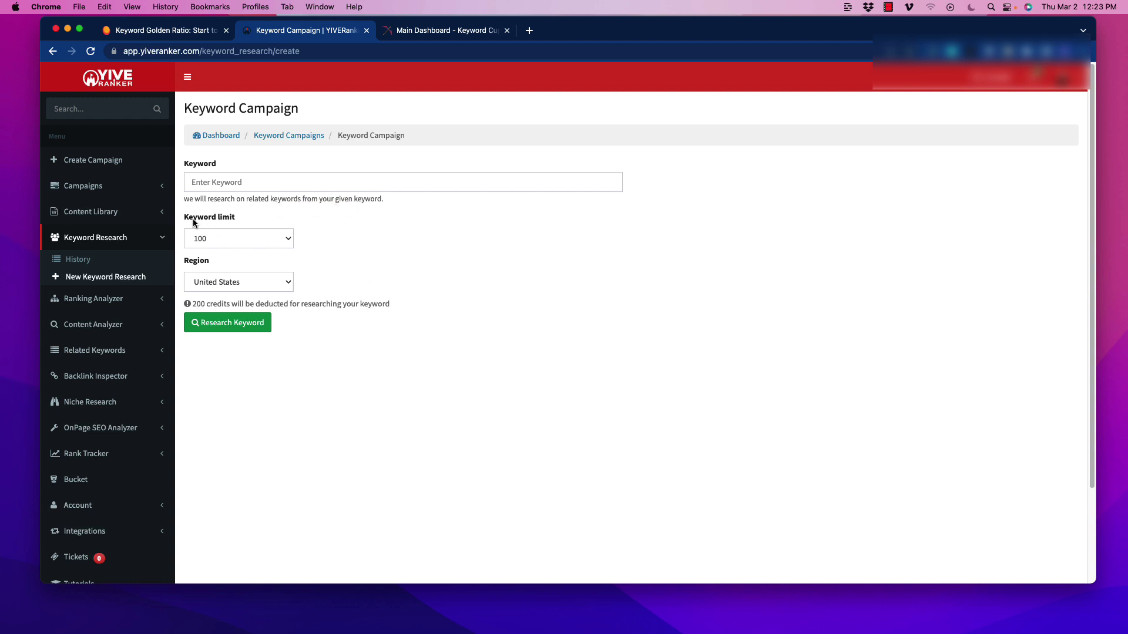
left_click(288, 239)
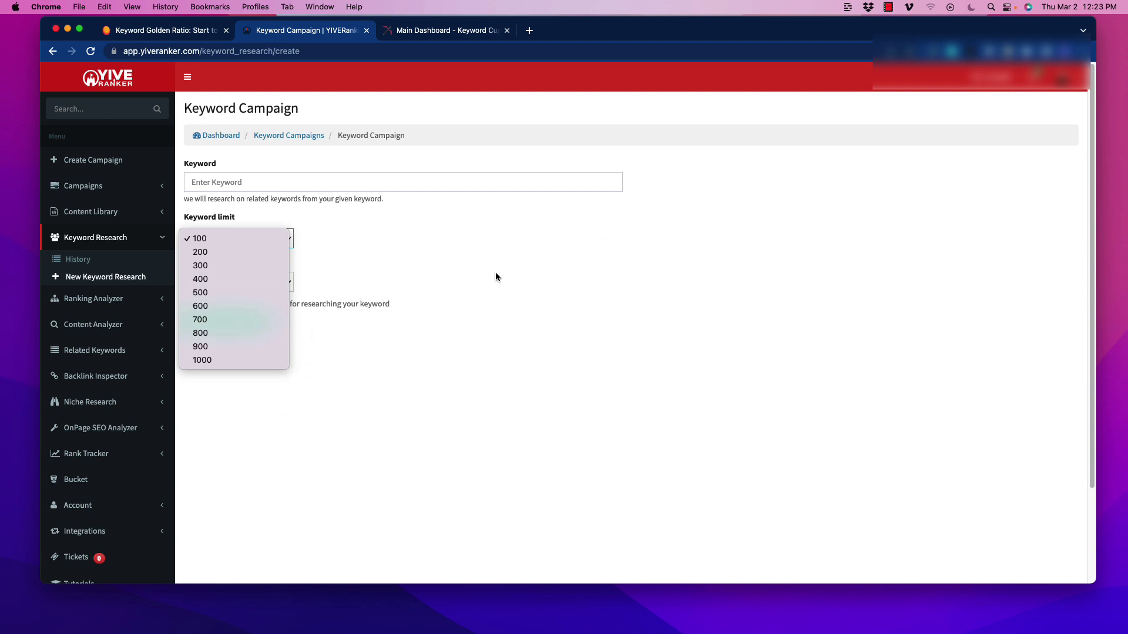
left_click(373, 262)
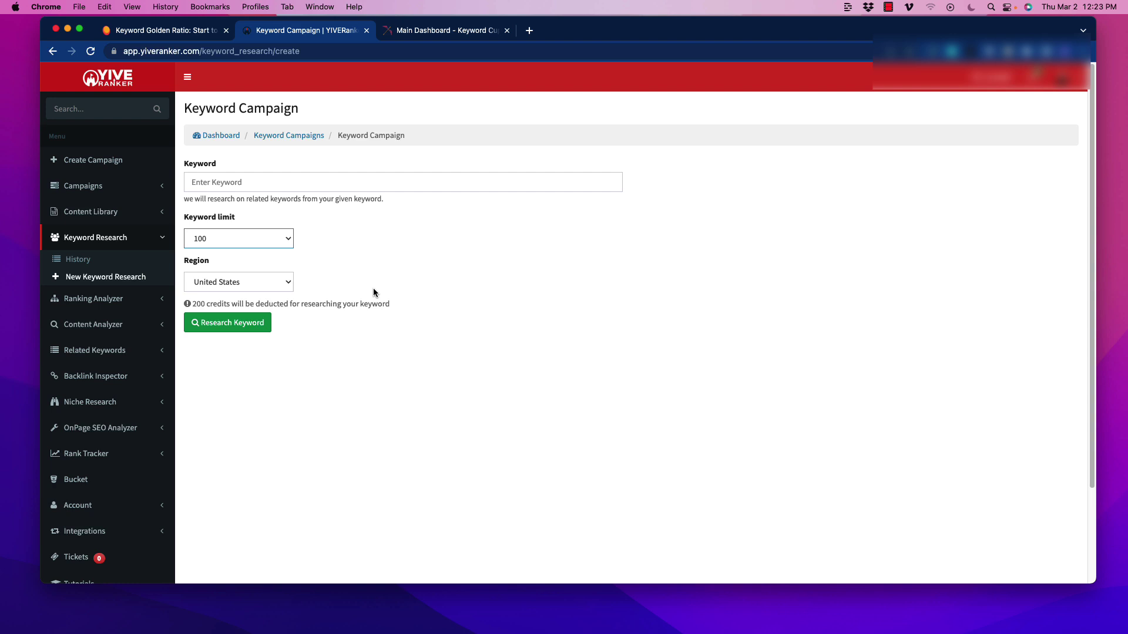
left_click(290, 284)
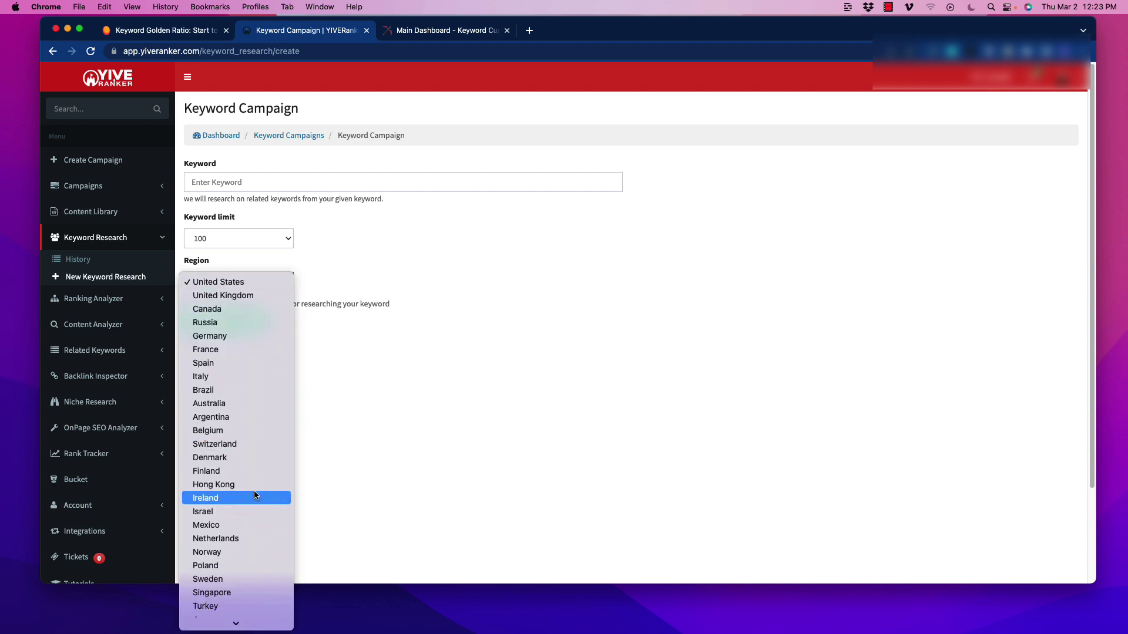
scroll(235, 464, "down", 5)
left_click(380, 265)
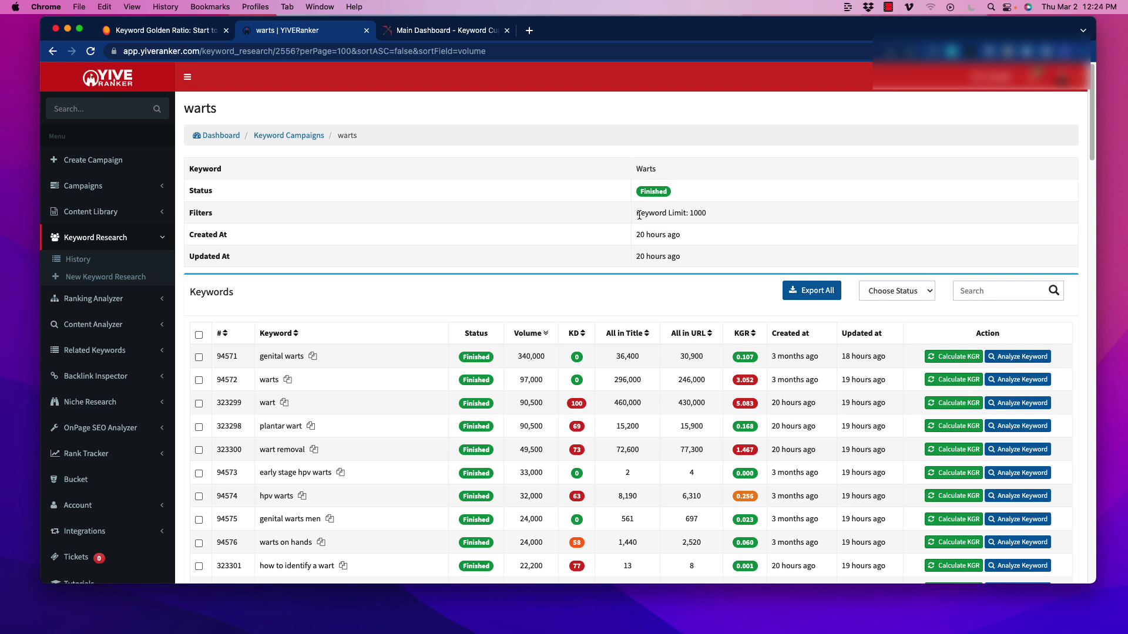
- Examine the warts keyword research results, checking the keyword limit filter and the KGR and KD ratings
left_click_drag(640, 212, 722, 218)
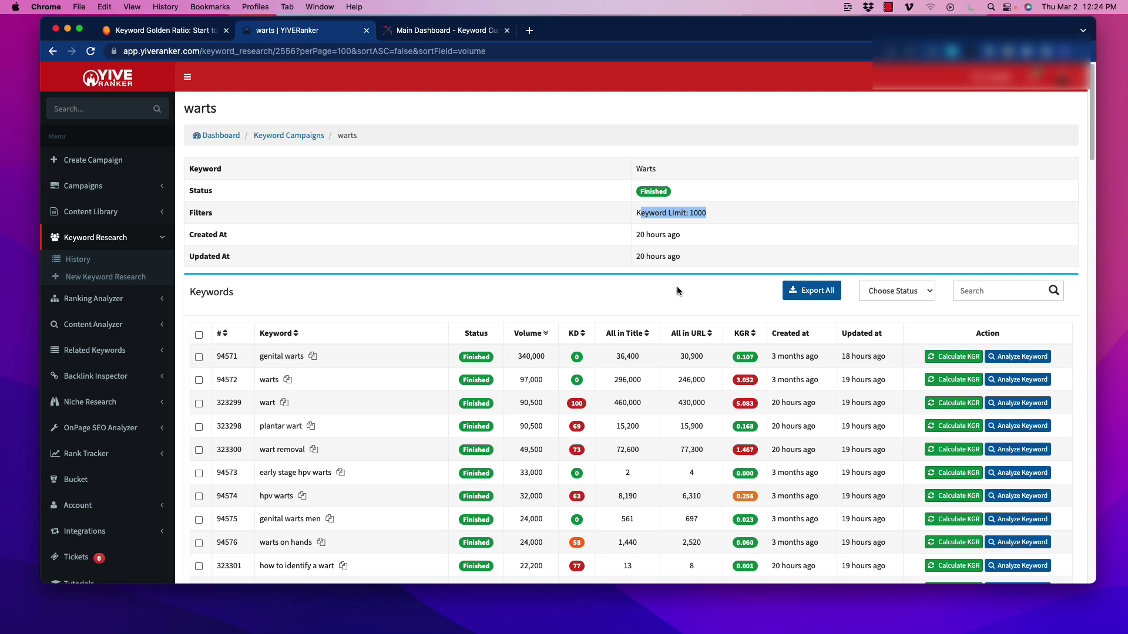
scroll(477, 297, "down", 2)
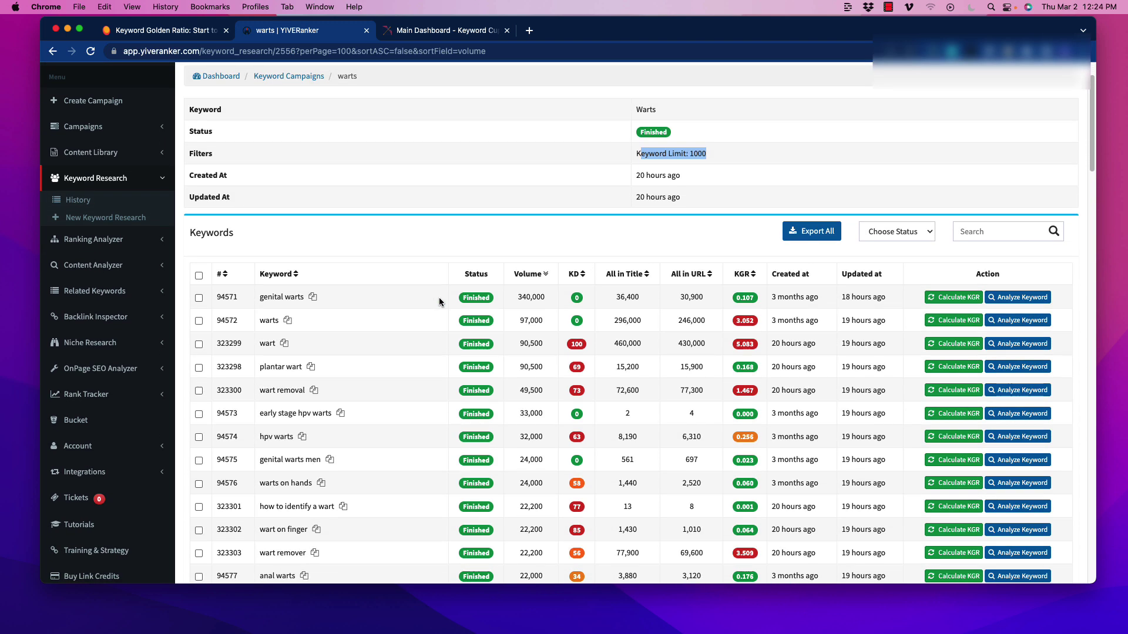
scroll(450, 306, "down", 1)
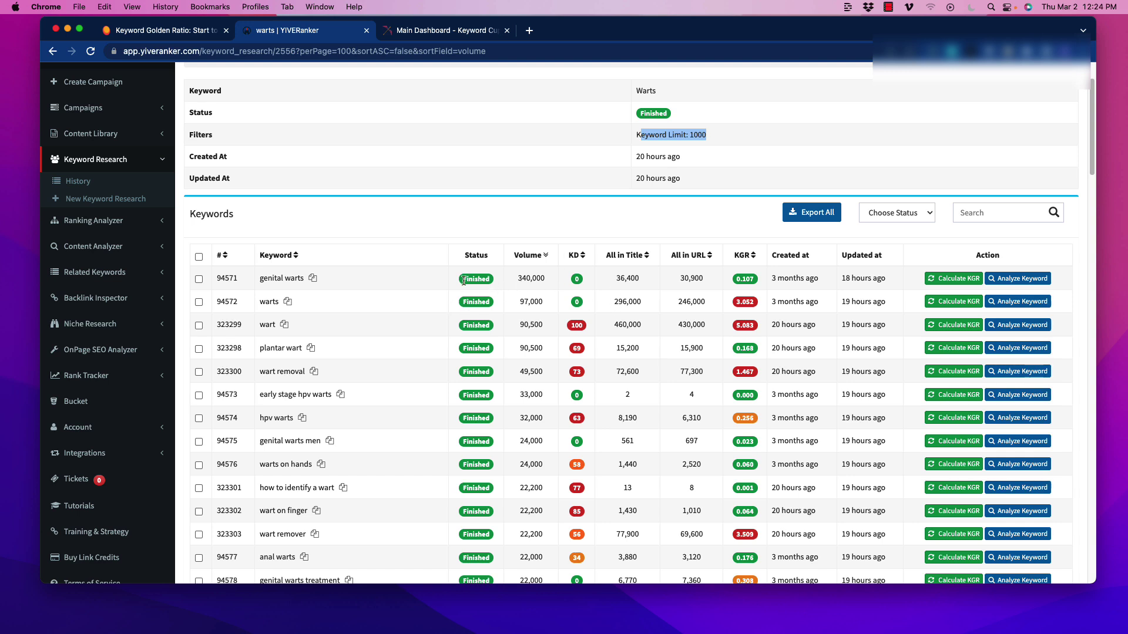
scroll(344, 306, "down", 3)
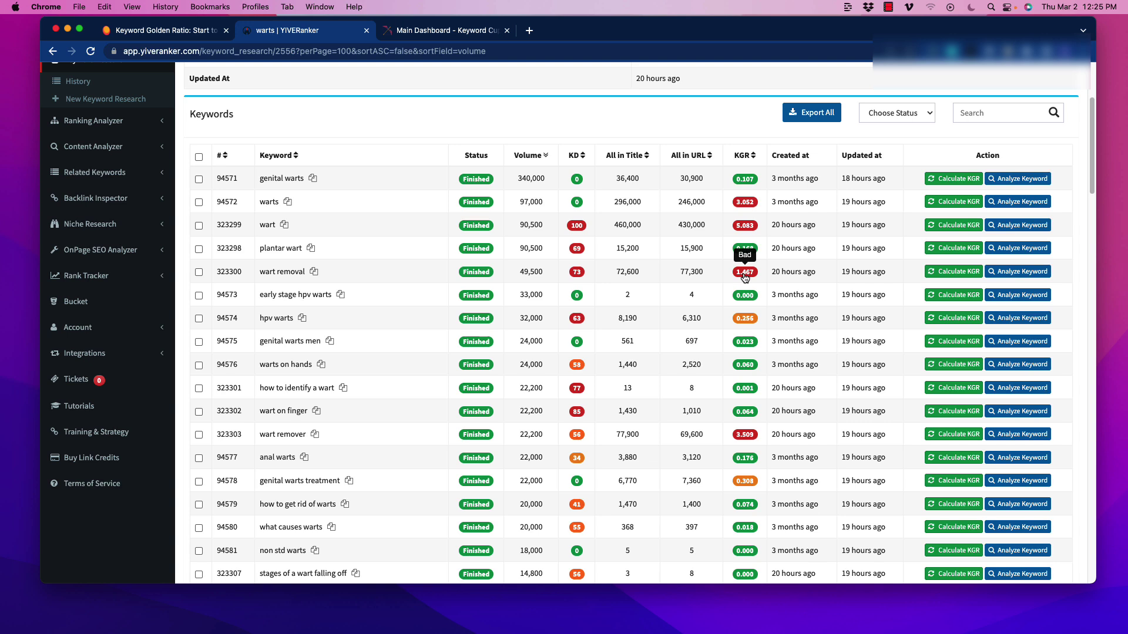
mouse_move(743, 302)
mouse_move(580, 414)
- Look through the first page of warts keywords to its end, examining their keyword difficulty and KGR scores
scroll(707, 323, "down", 10)
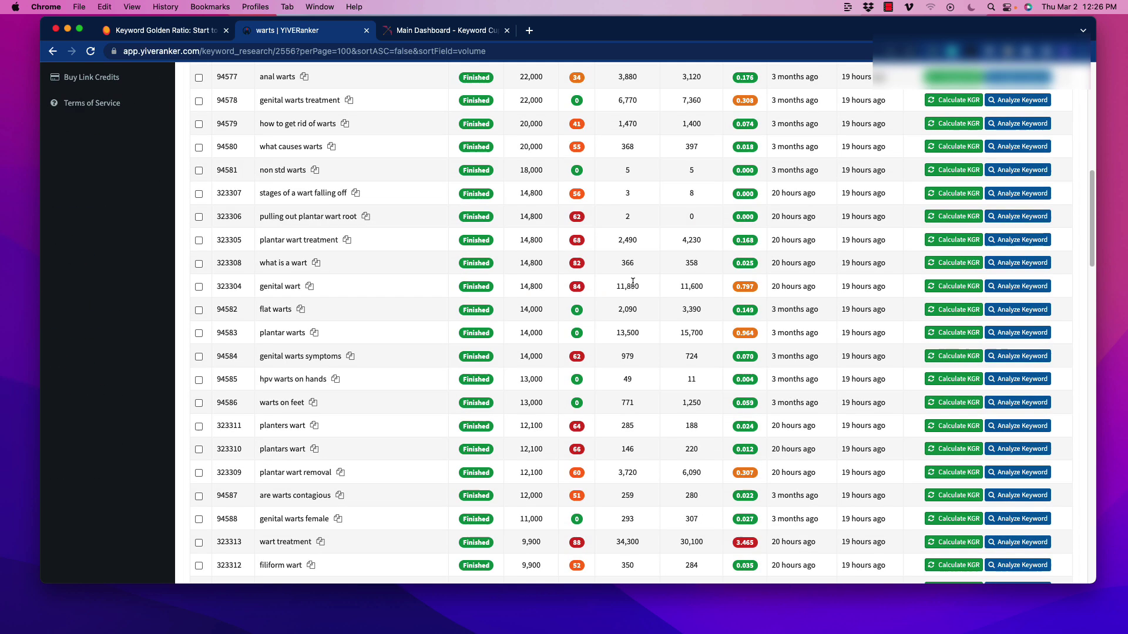
scroll(637, 287, "up", 1)
scroll(663, 334, "up", 12)
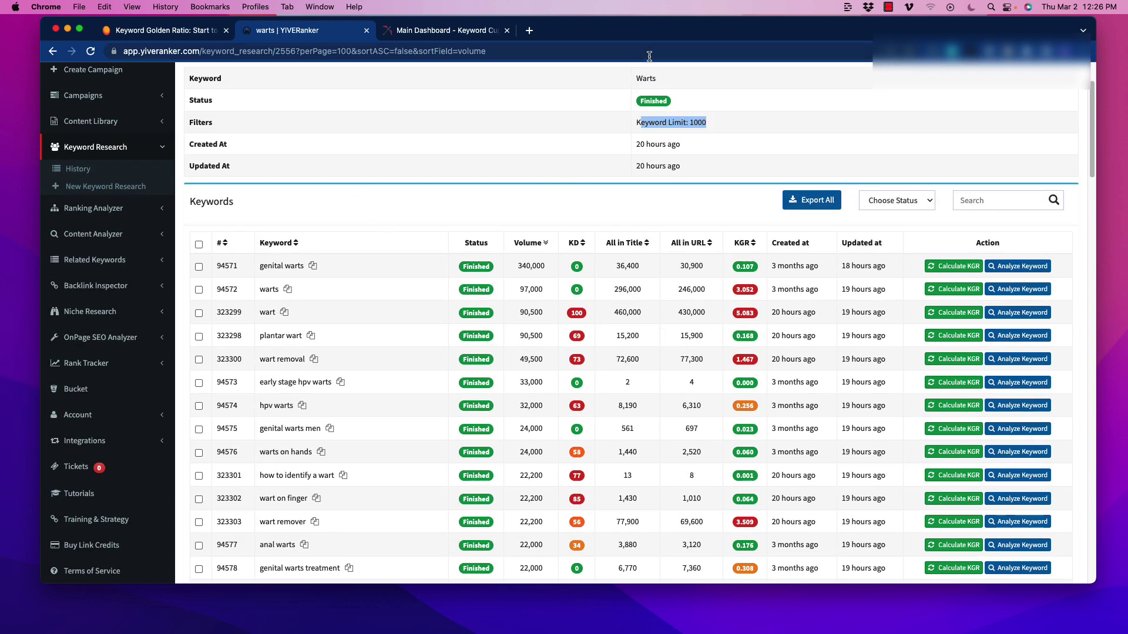
scroll(653, 334, "down", 20)
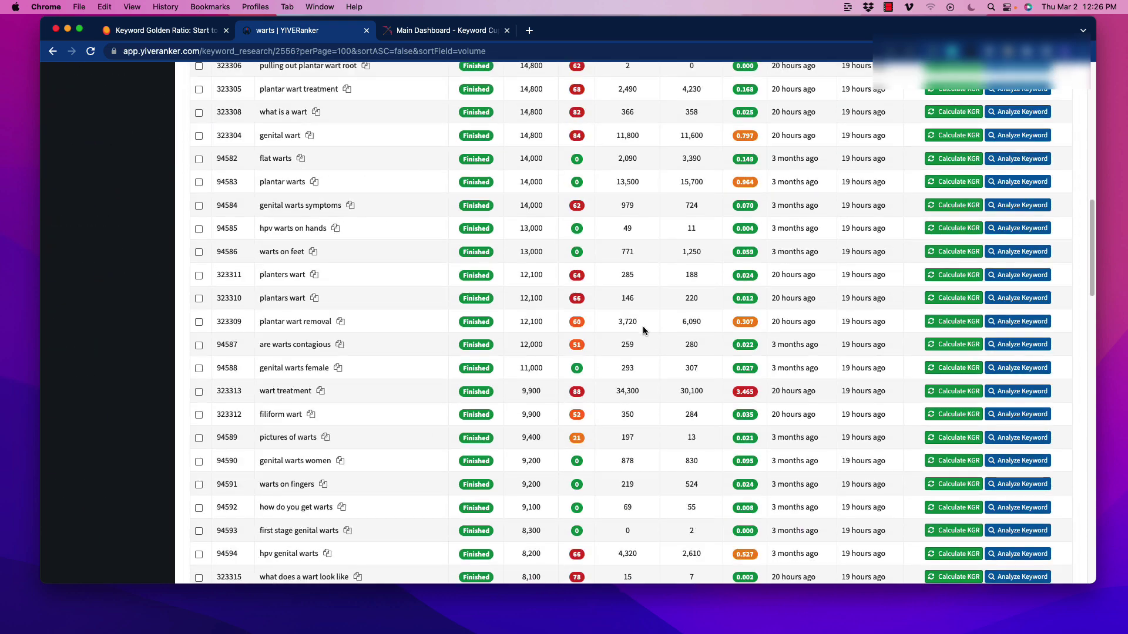
scroll(647, 323, "down", 10)
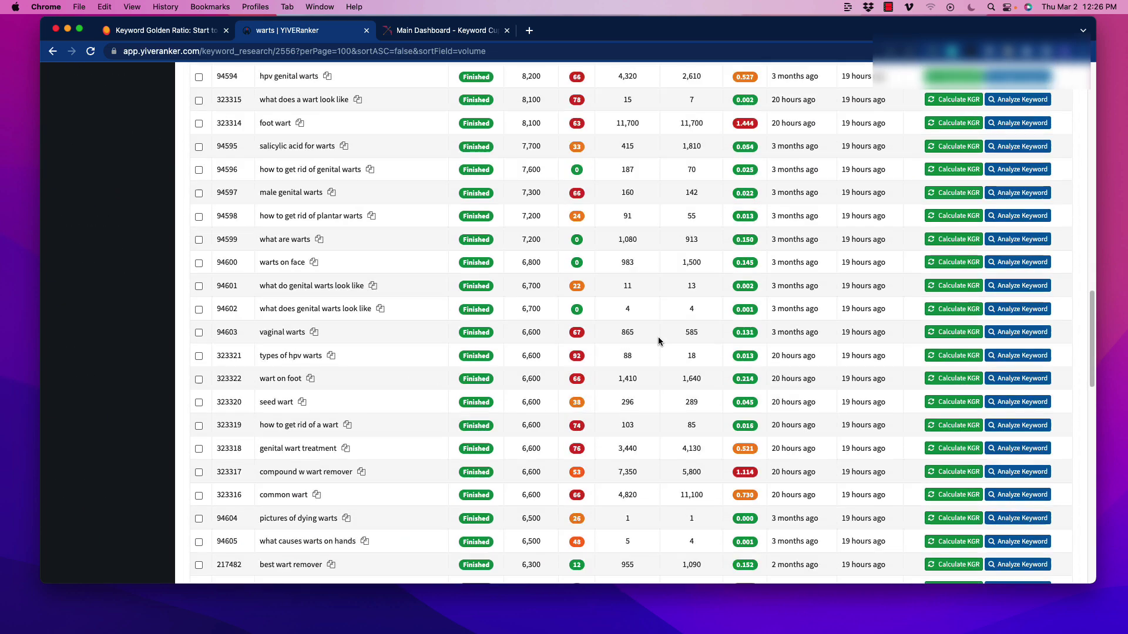
scroll(642, 332, "down", 5)
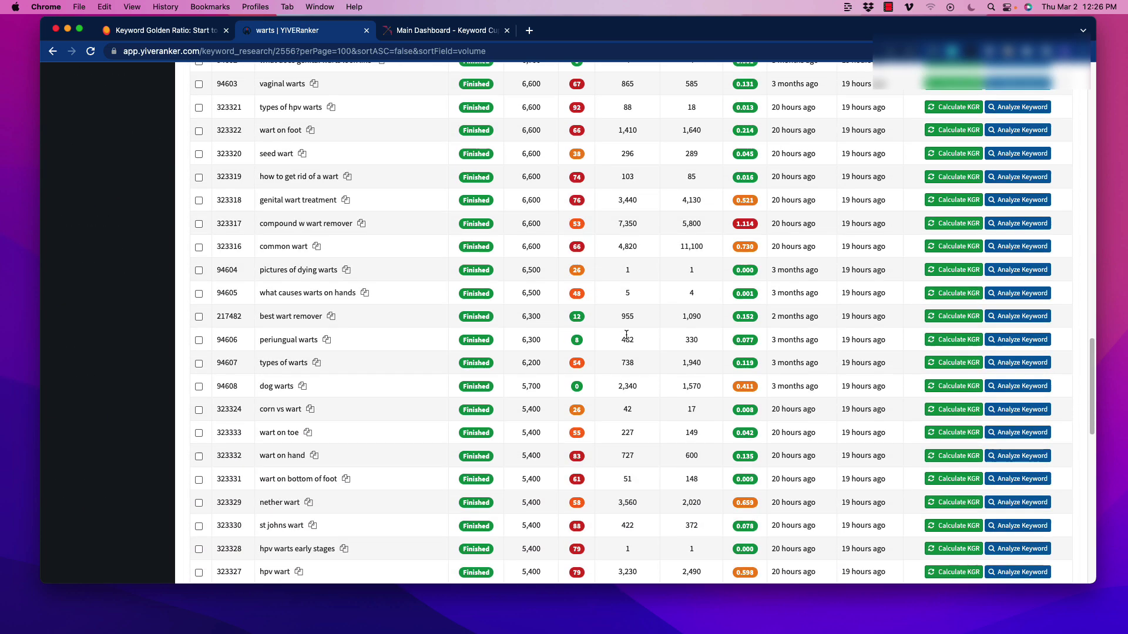
scroll(626, 335, "down", 5)
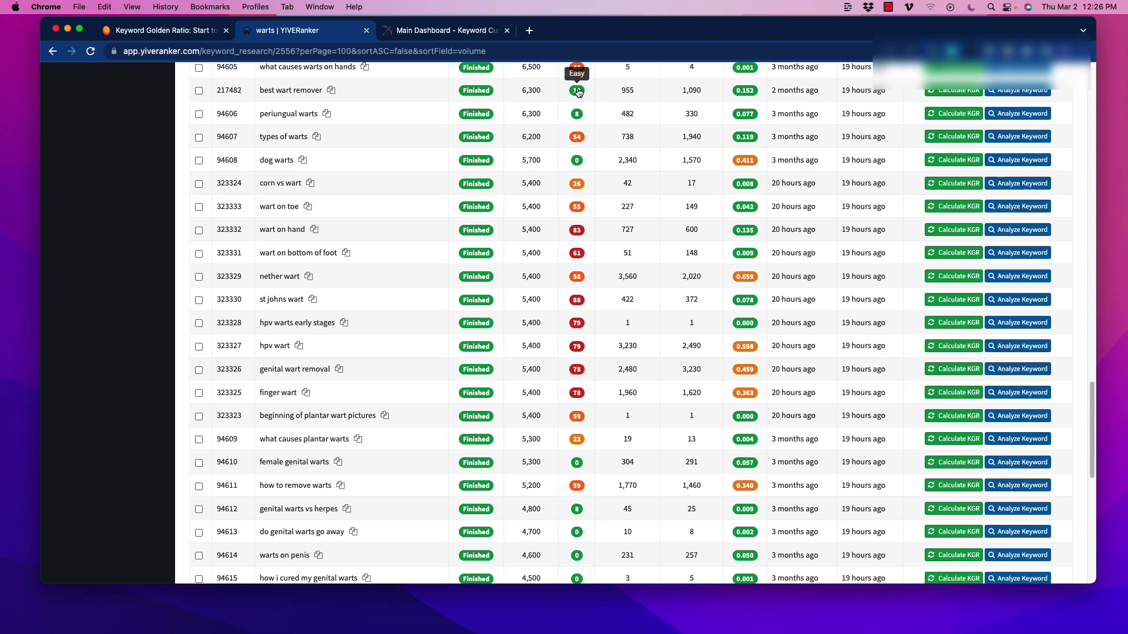
scroll(593, 382, "down", 12)
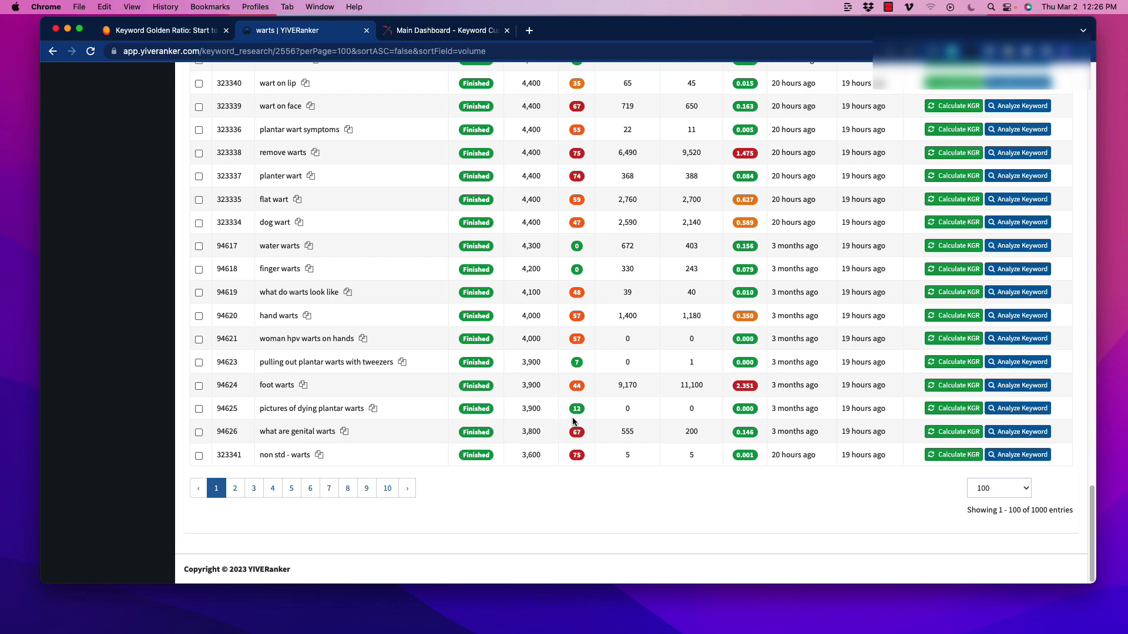
scroll(572, 421, "up", 10)
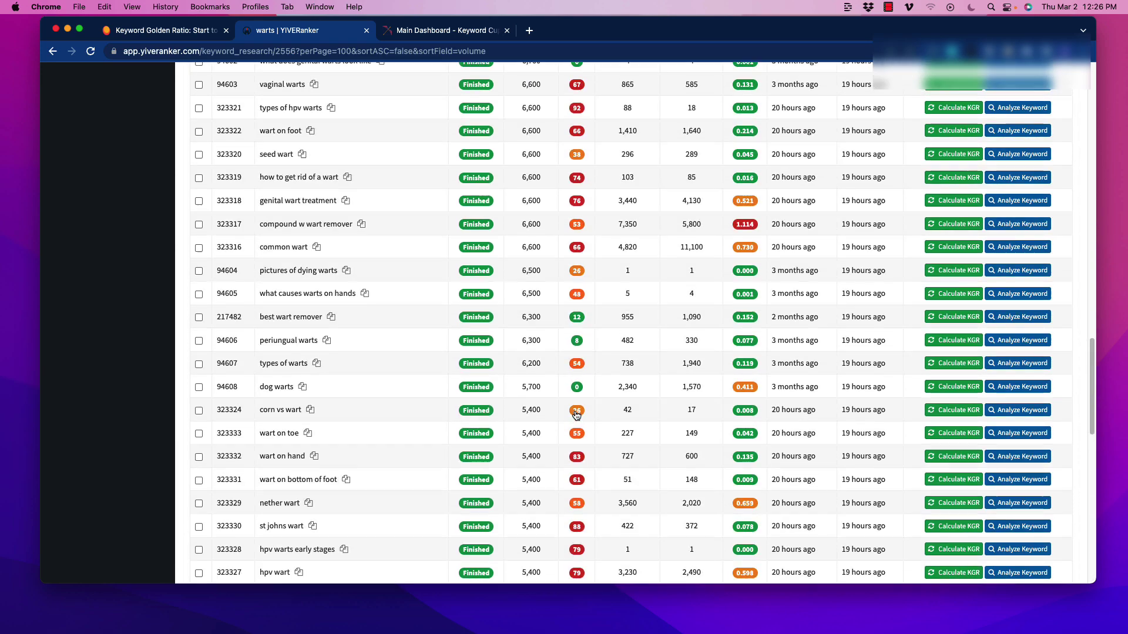
scroll(576, 416, "up", 20)
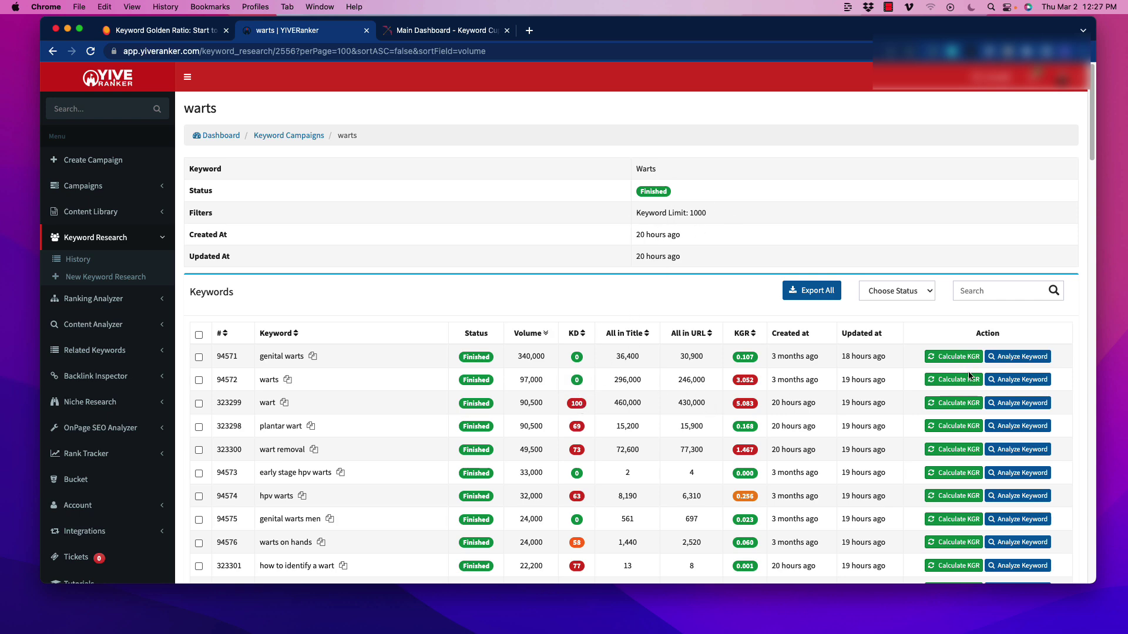
- Compare the search volume, All in Title and KGR columns across the warts keyword list
scroll(716, 414, "down", 10)
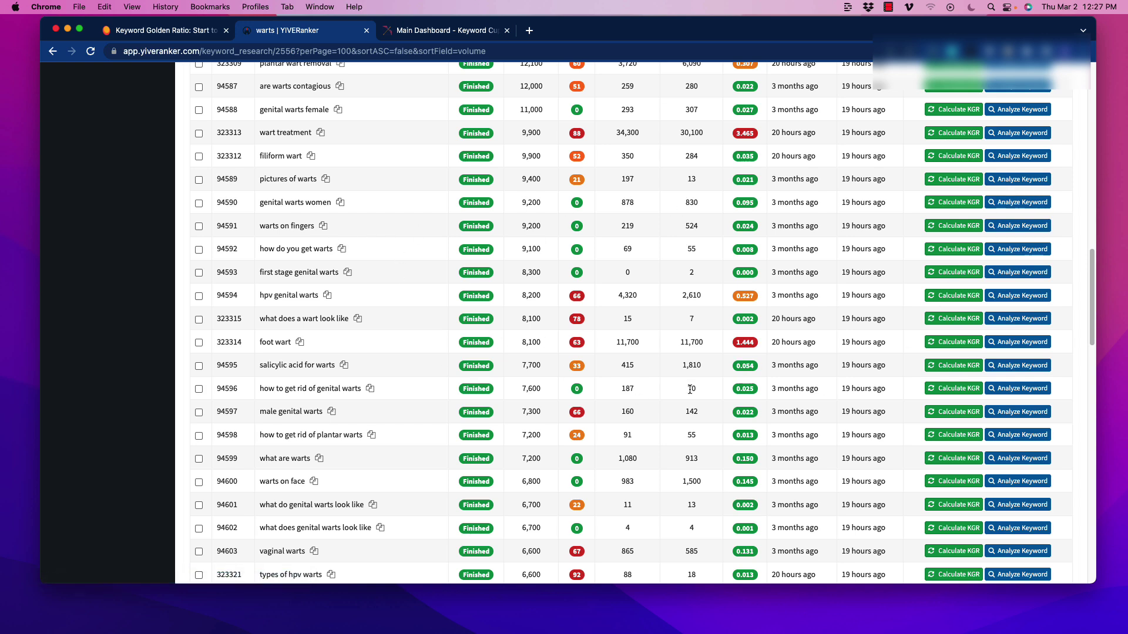
scroll(640, 400, "up", 10)
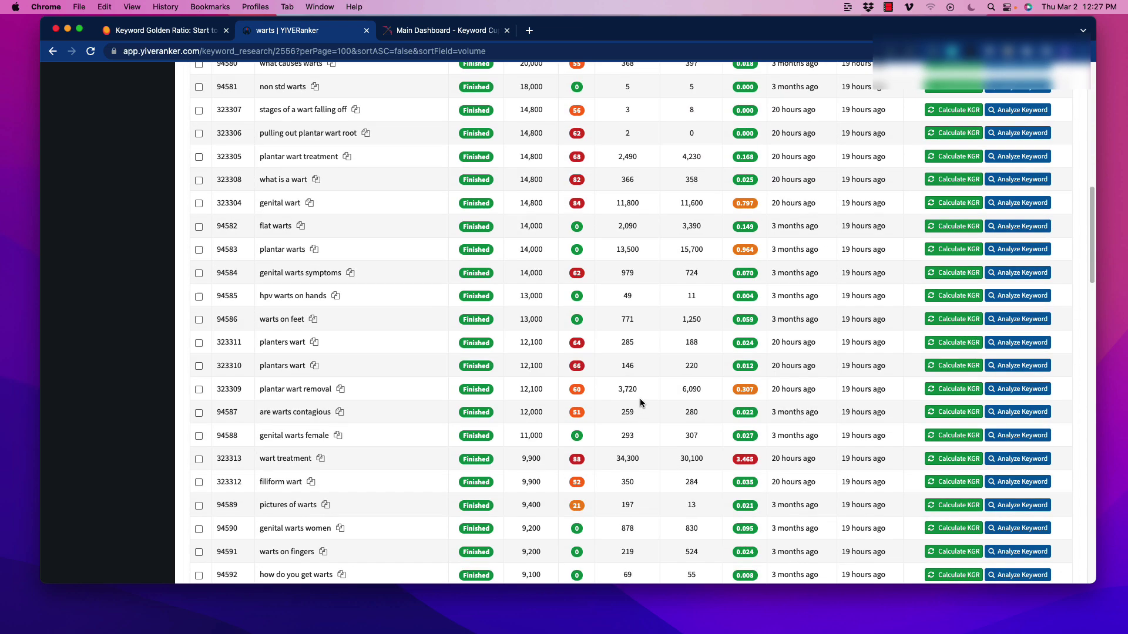
scroll(640, 399, "up", 5)
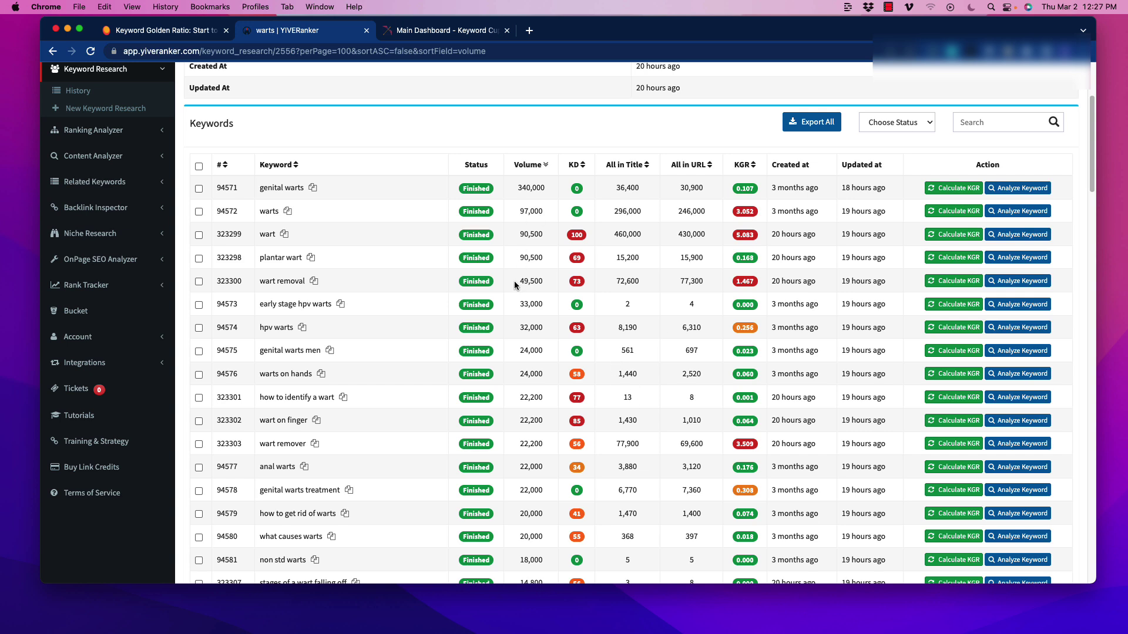
scroll(631, 312, "down", 15)
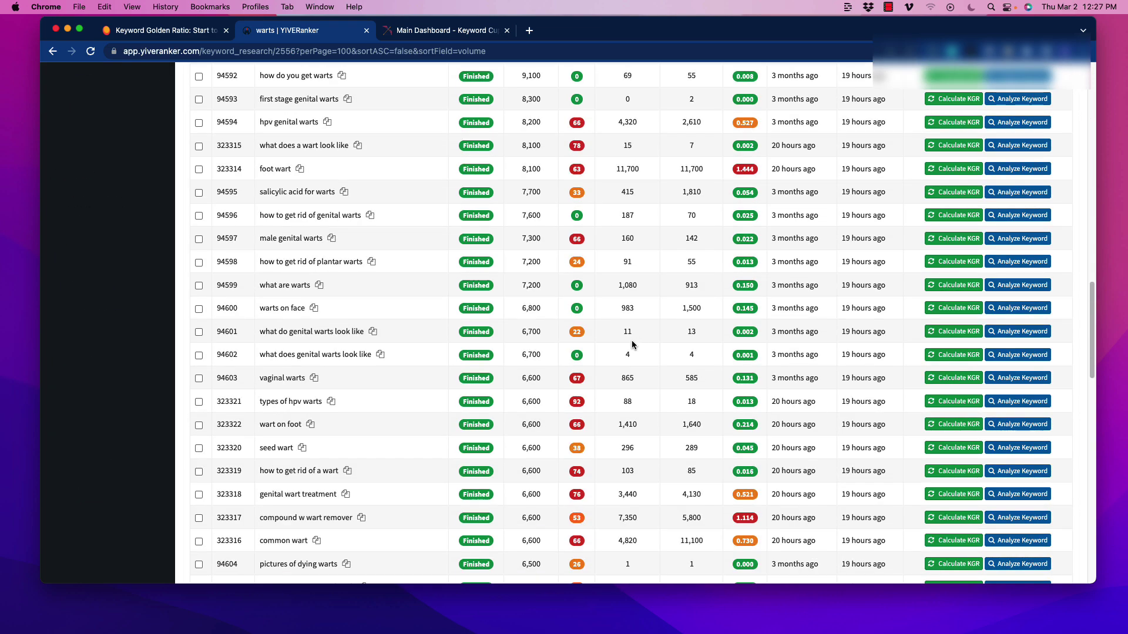
scroll(632, 274, "up", 15)
scroll(632, 341, "up", 1)
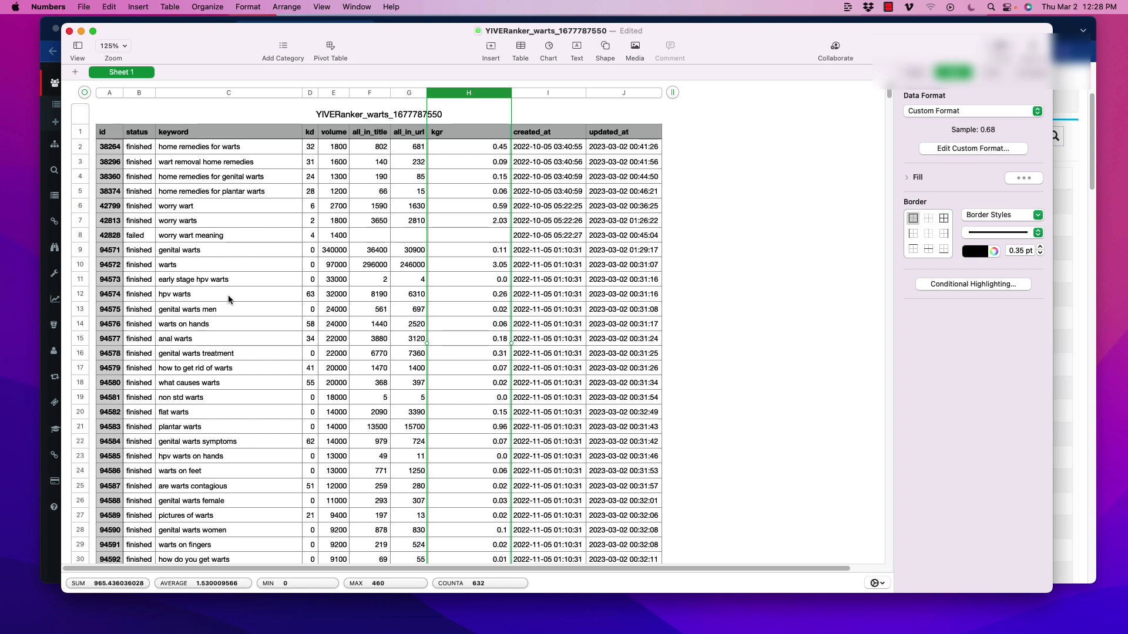
- In the exported warts spreadsheet in Numbers, sort the rows by the kgr column in ascending order and review the lowest-KGR keywords
left_click(548, 222)
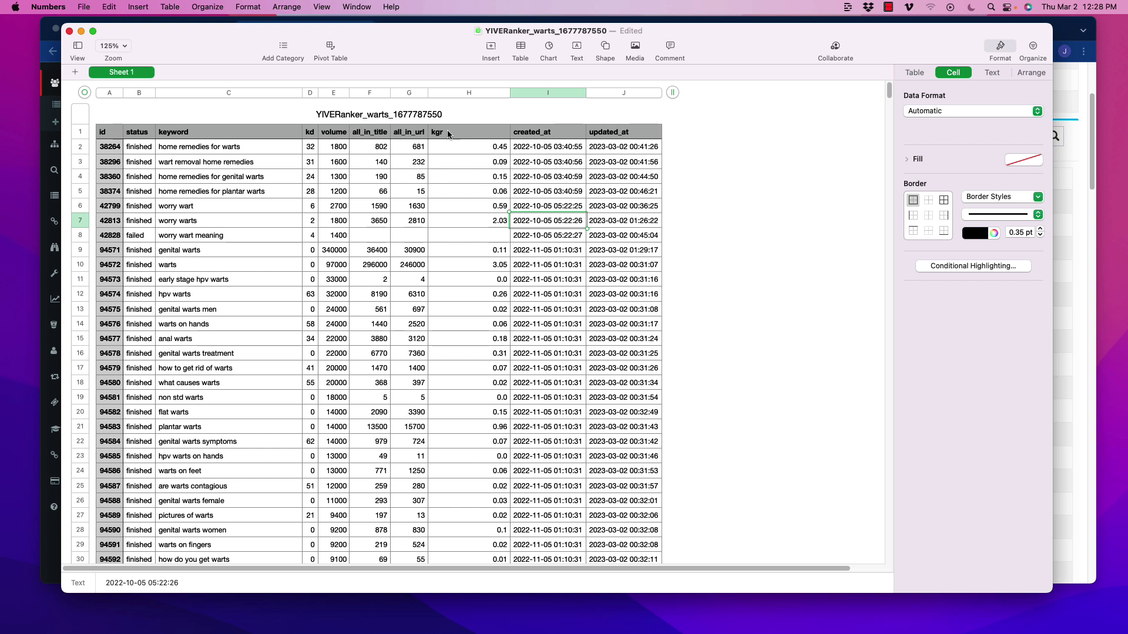
left_click(502, 148)
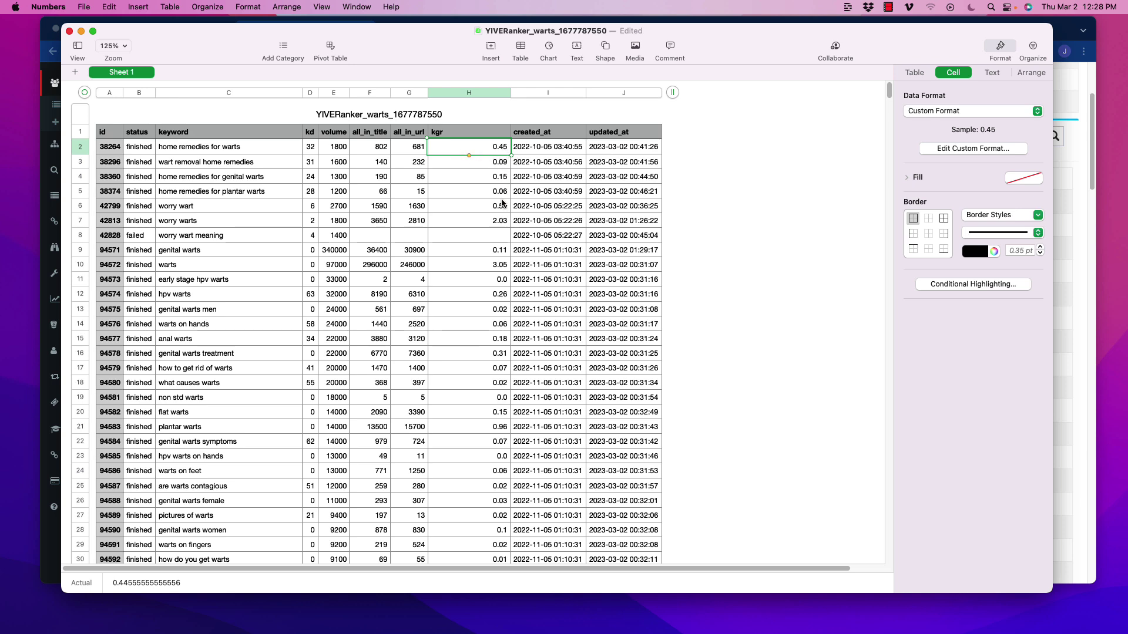
left_click(461, 93)
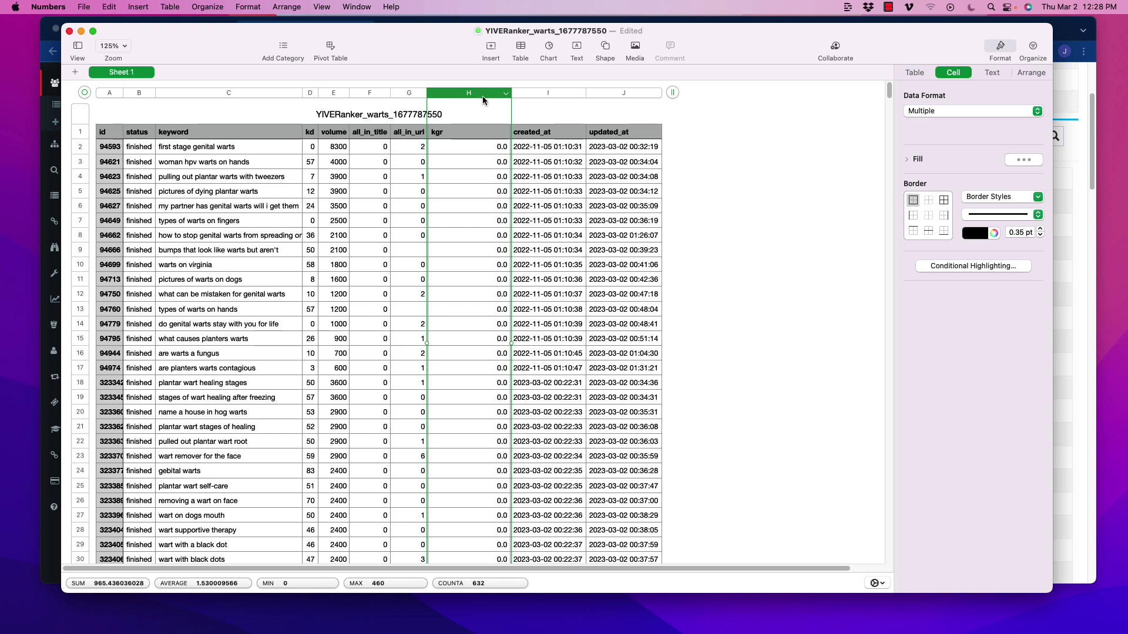
left_click(494, 152)
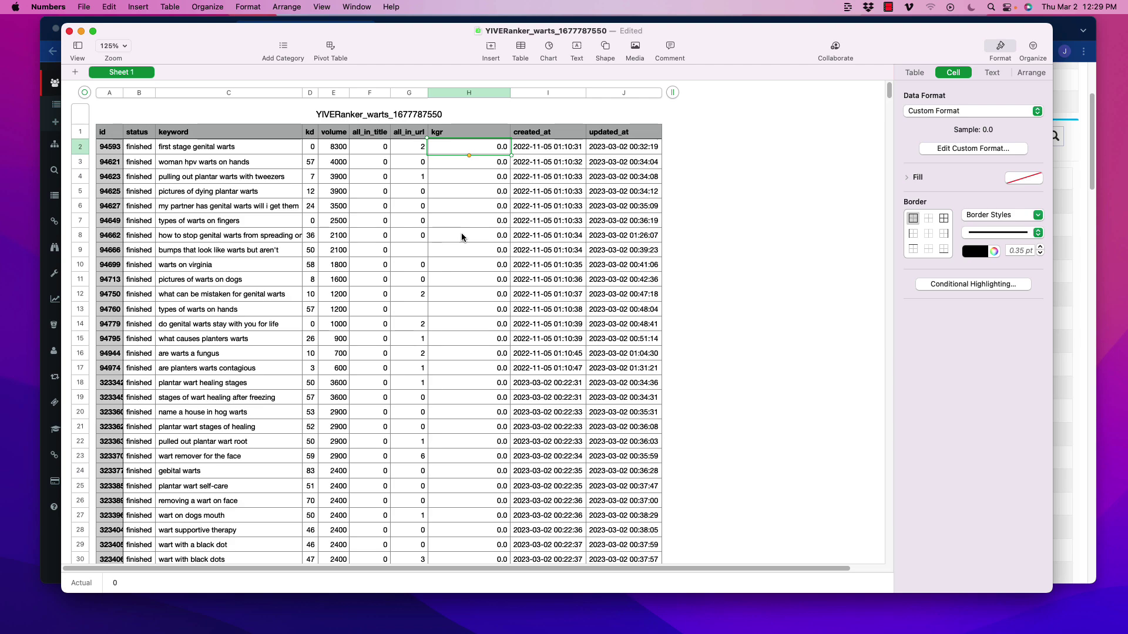
scroll(471, 223, "down", 15)
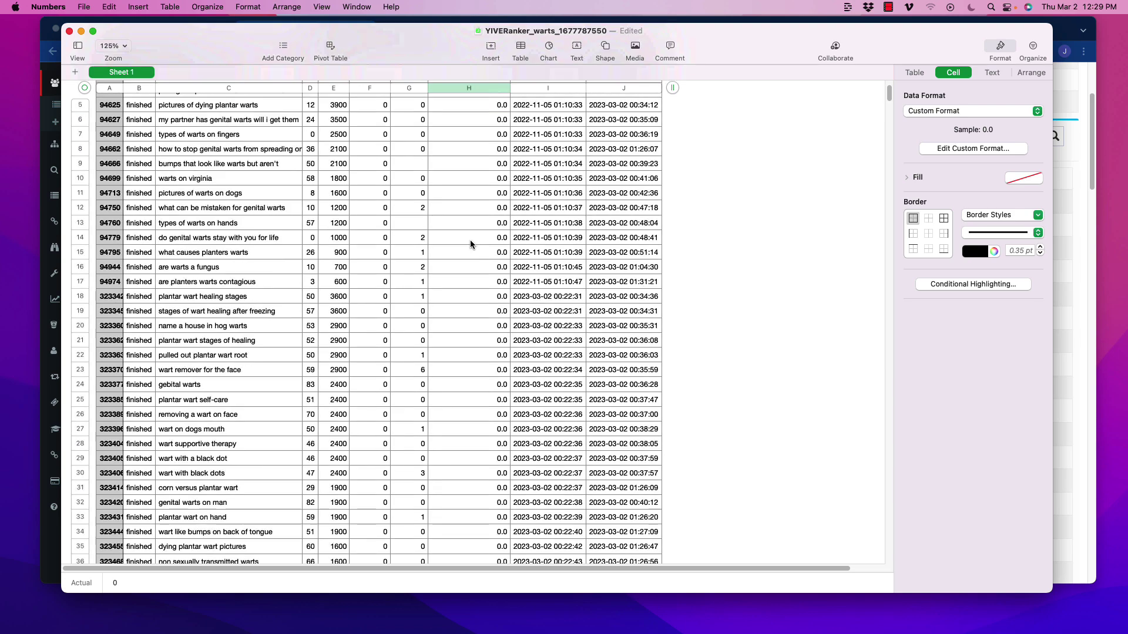
- Check the search volumes of wart bandaids, do genital warts go away and how to get rid planters wart in the spreadsheet
scroll(444, 251, "down", 12)
scroll(439, 279, "up", 2)
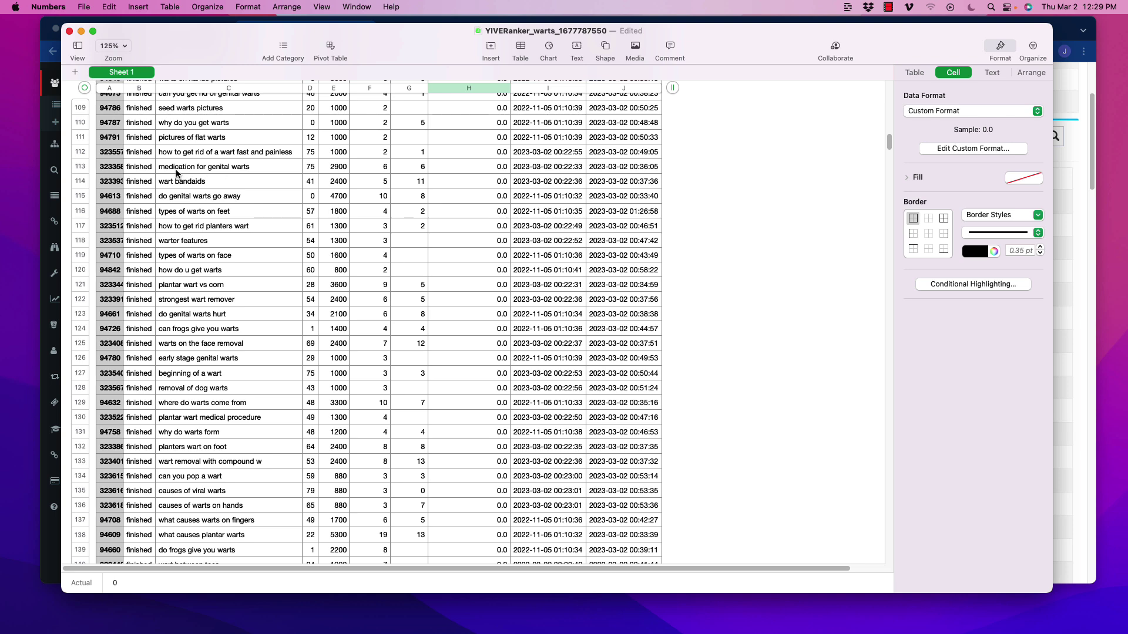
left_click(330, 181)
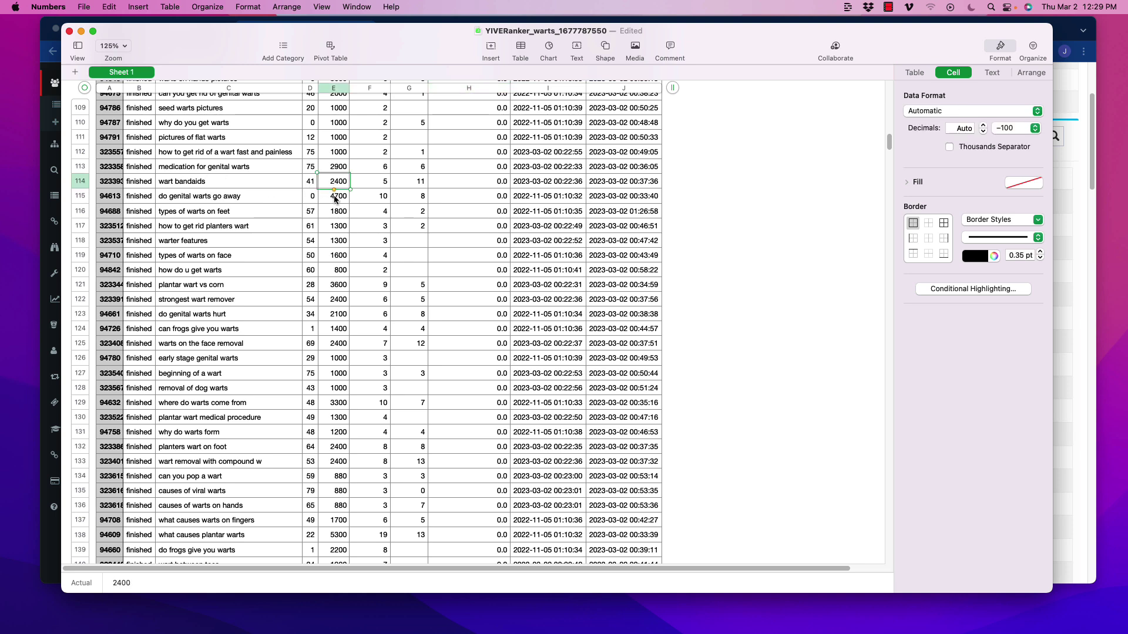
left_click(335, 195)
left_click(336, 225)
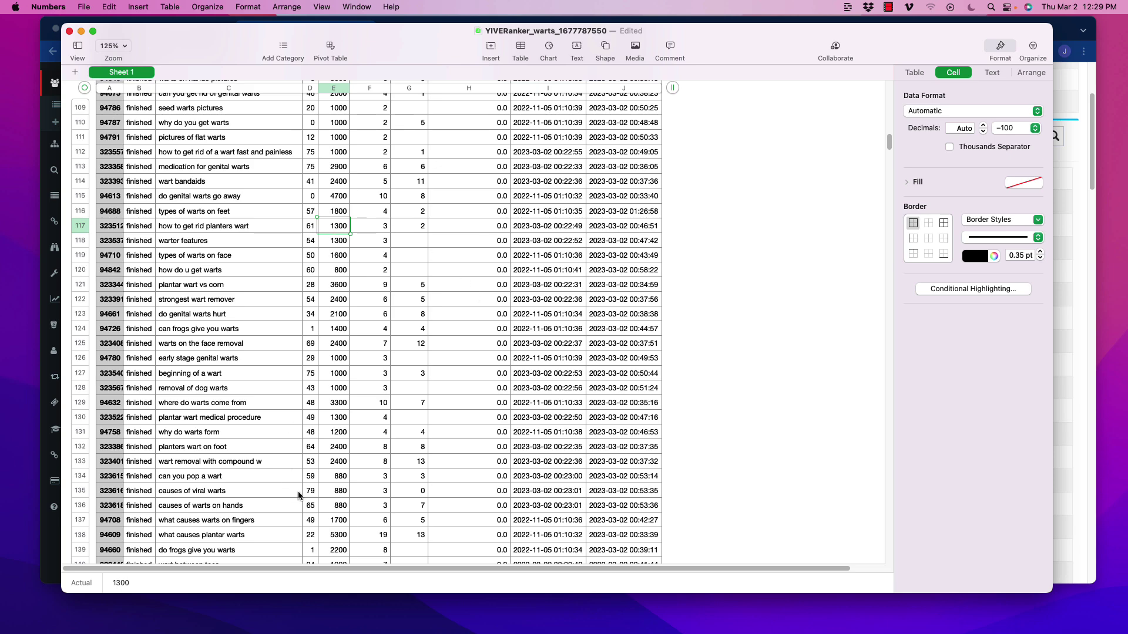
- Follow the ascending kgr column down through the warts keywords to the rows around 0.25
scroll(426, 308, "down", 5)
scroll(442, 330, "down", 15)
scroll(432, 315, "down", 15)
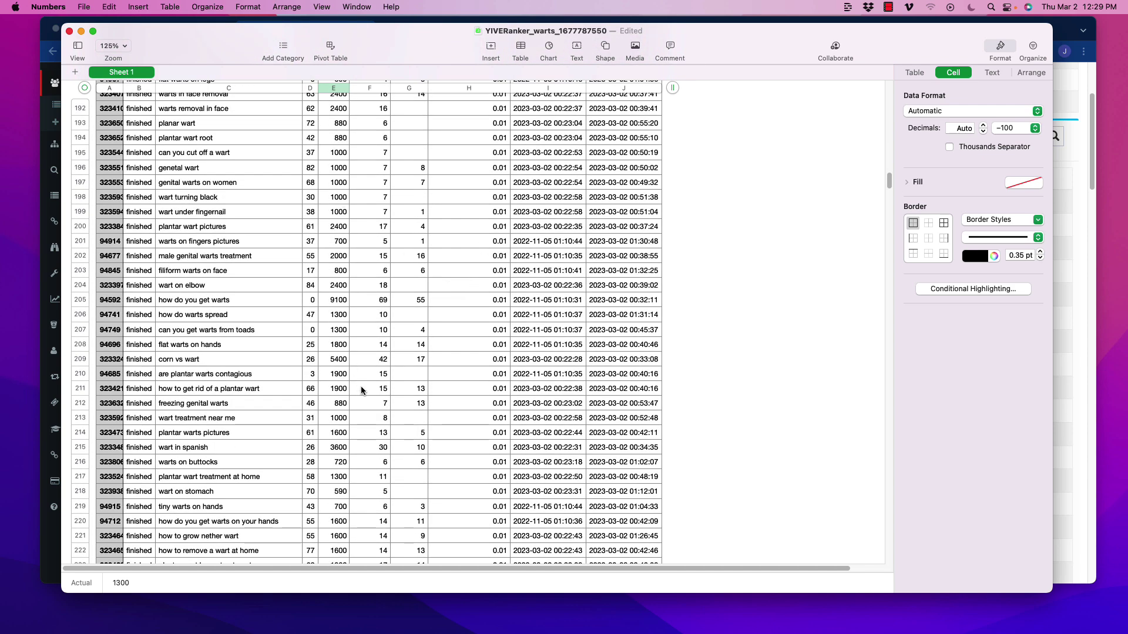
scroll(410, 327, "down", 20)
scroll(426, 340, "down", 20)
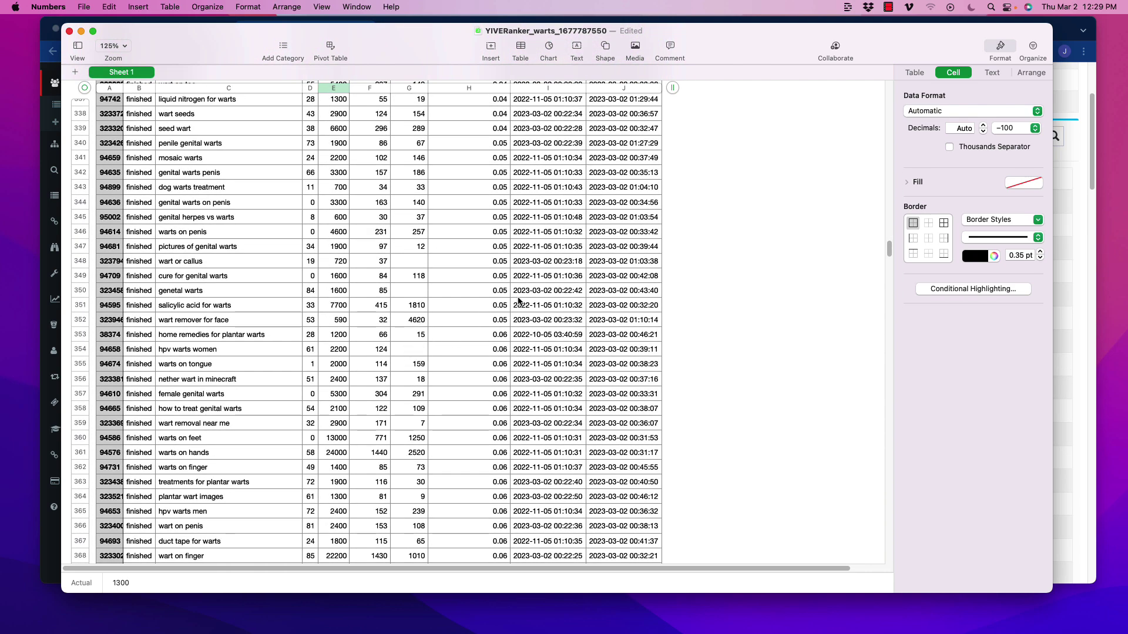
scroll(504, 298, "down", 20)
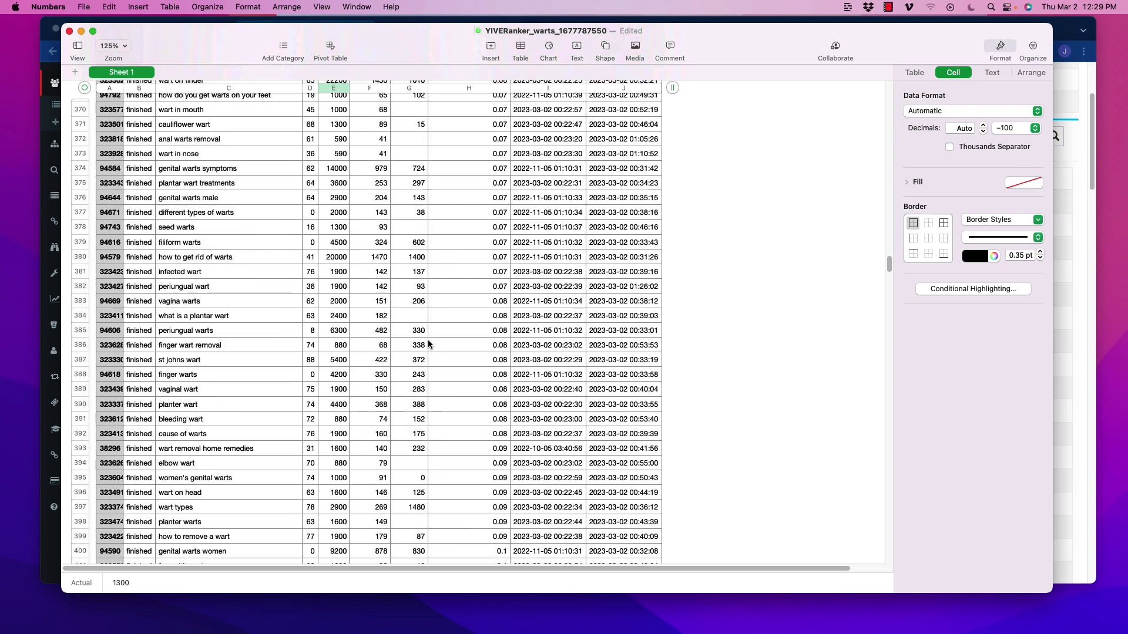
scroll(407, 331, "down", 16)
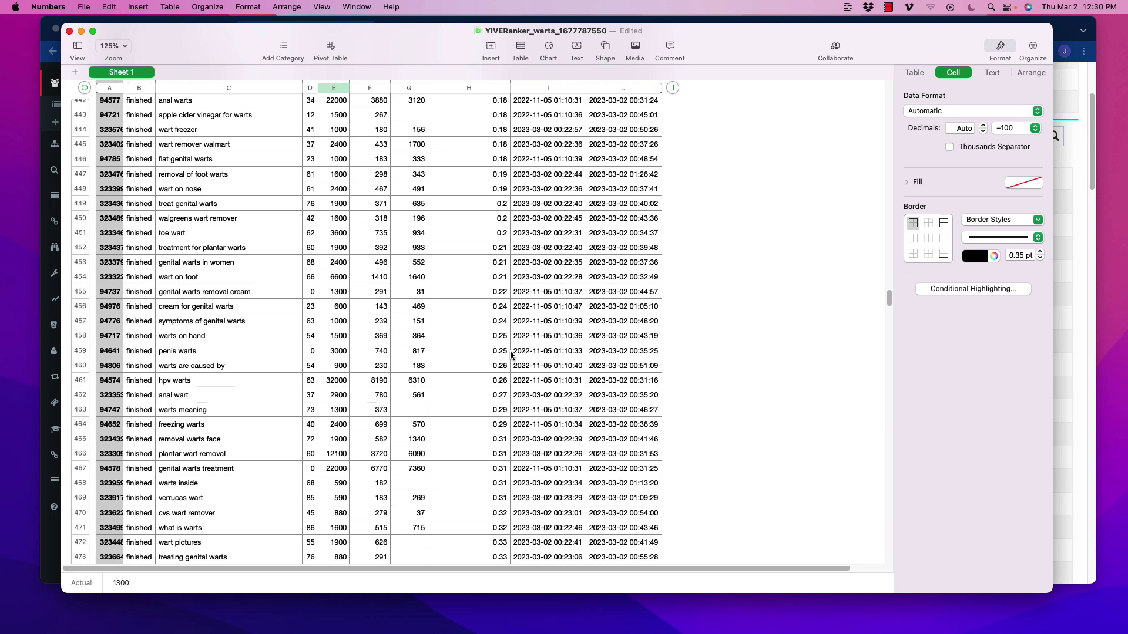
- Return to the beginning of the sorted sheet and review the keywords with the lowest kgr values
scroll(453, 288, "up", 10)
scroll(453, 288, "up", 20)
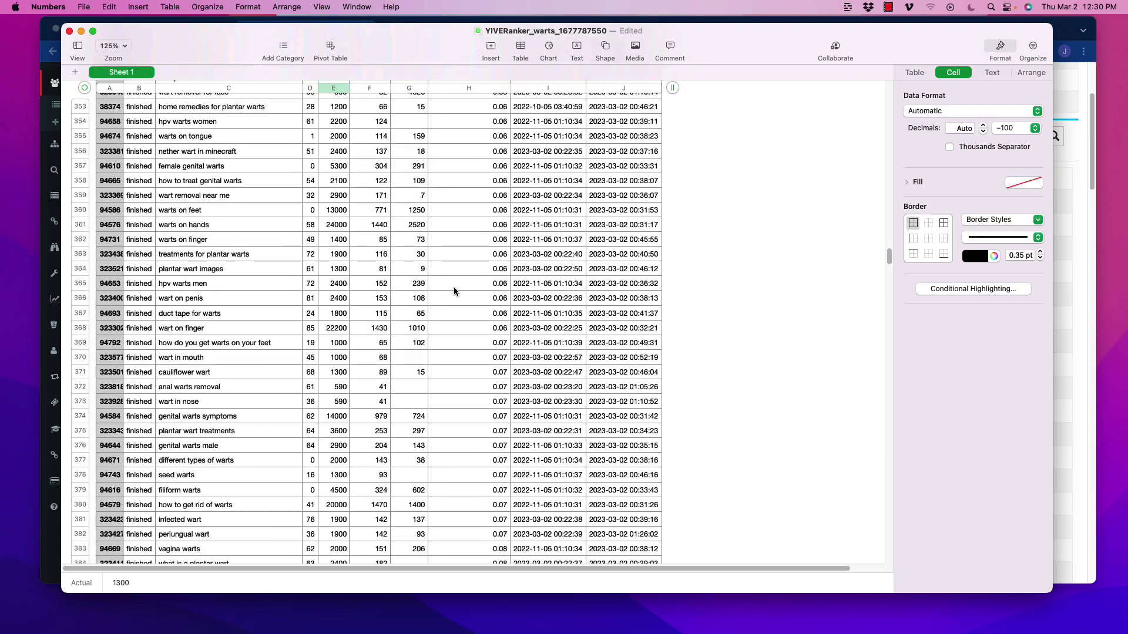
scroll(452, 287, "up", 20)
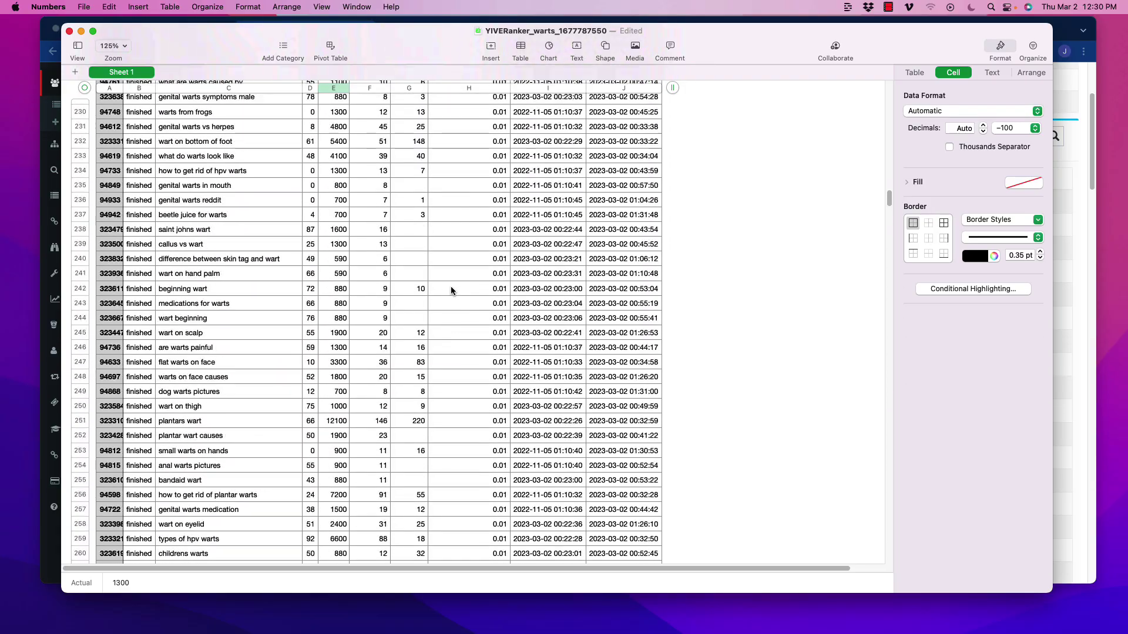
scroll(450, 288, "up", 20)
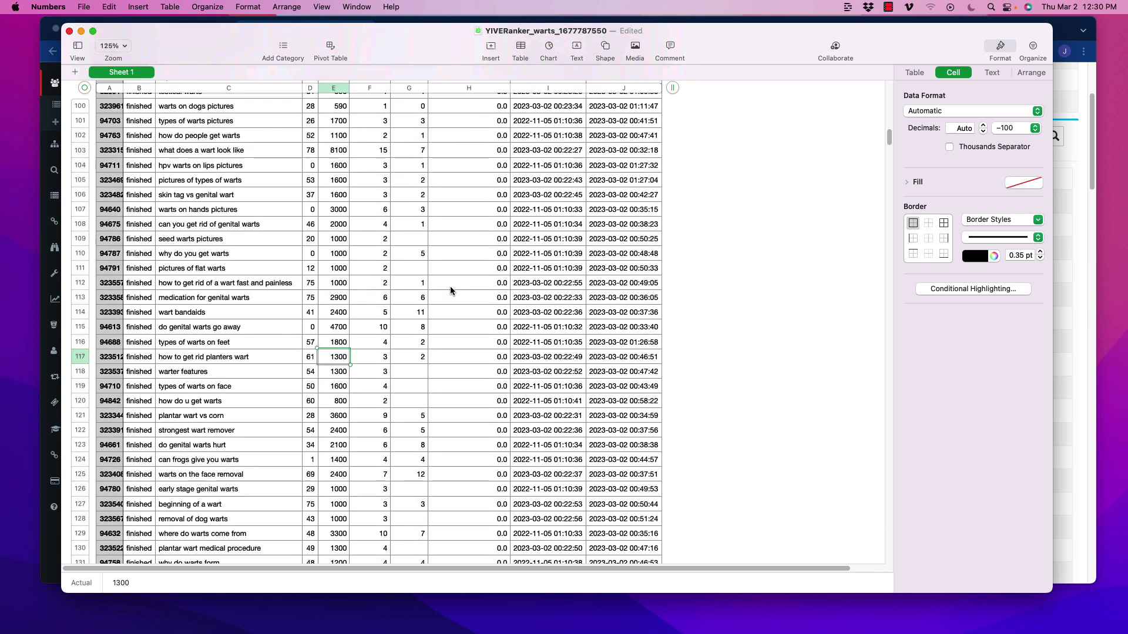
scroll(449, 288, "up", 5)
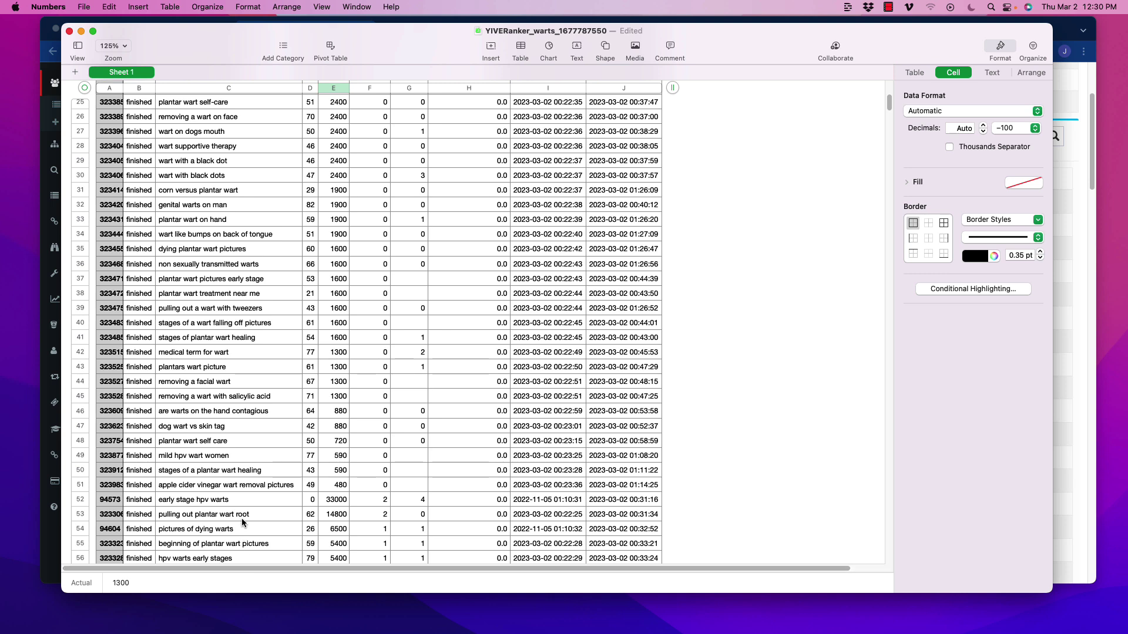
scroll(345, 313, "up", 10)
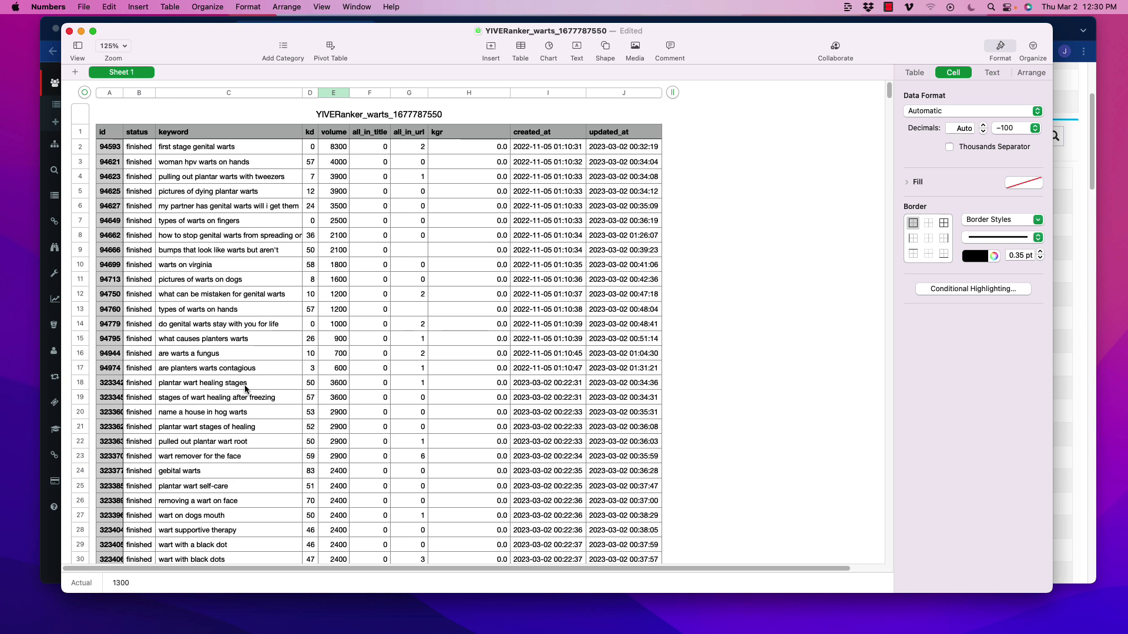
scroll(242, 368, "down", 3)
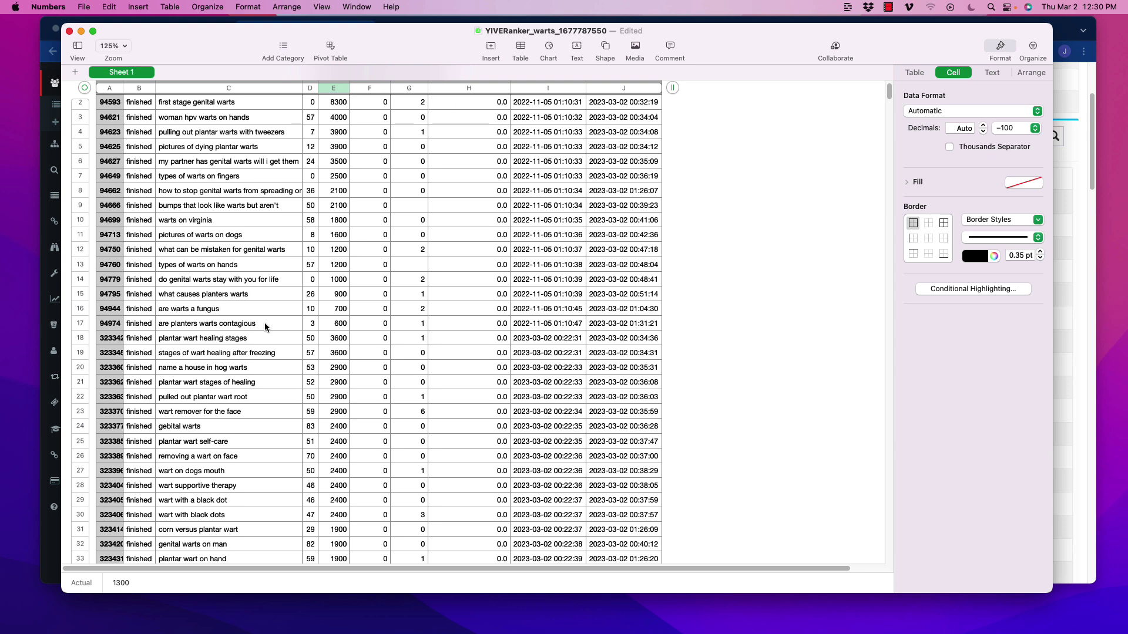
- Switch to Chrome, bring its window fully into view and show the Keyword Cupid report form
left_click(1064, 32)
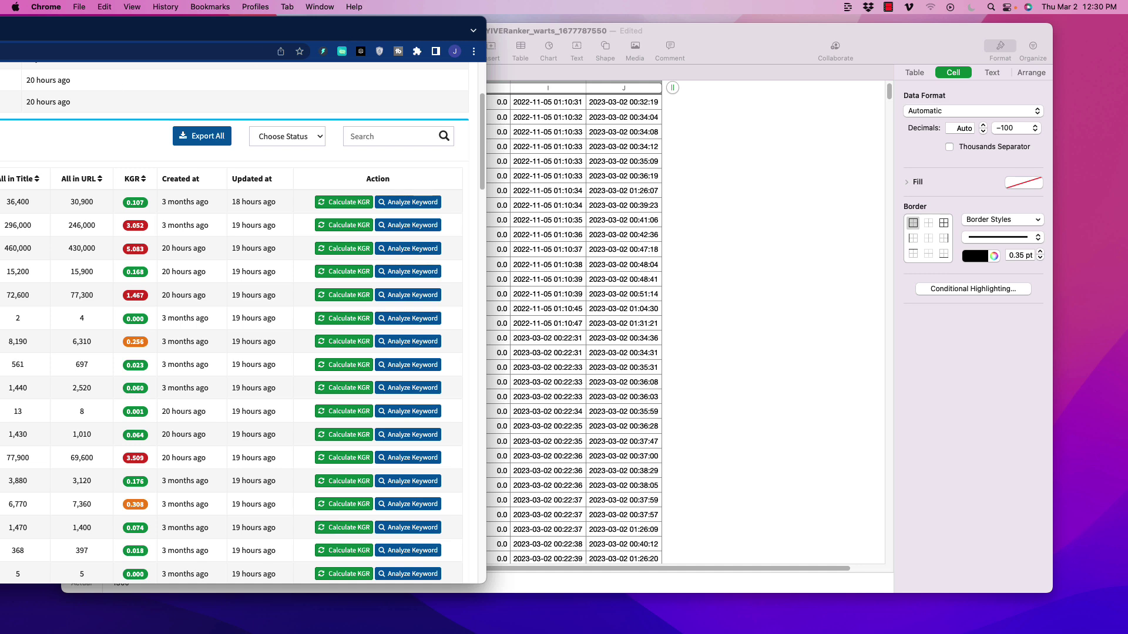
left_click_drag(232, 25, 819, 24)
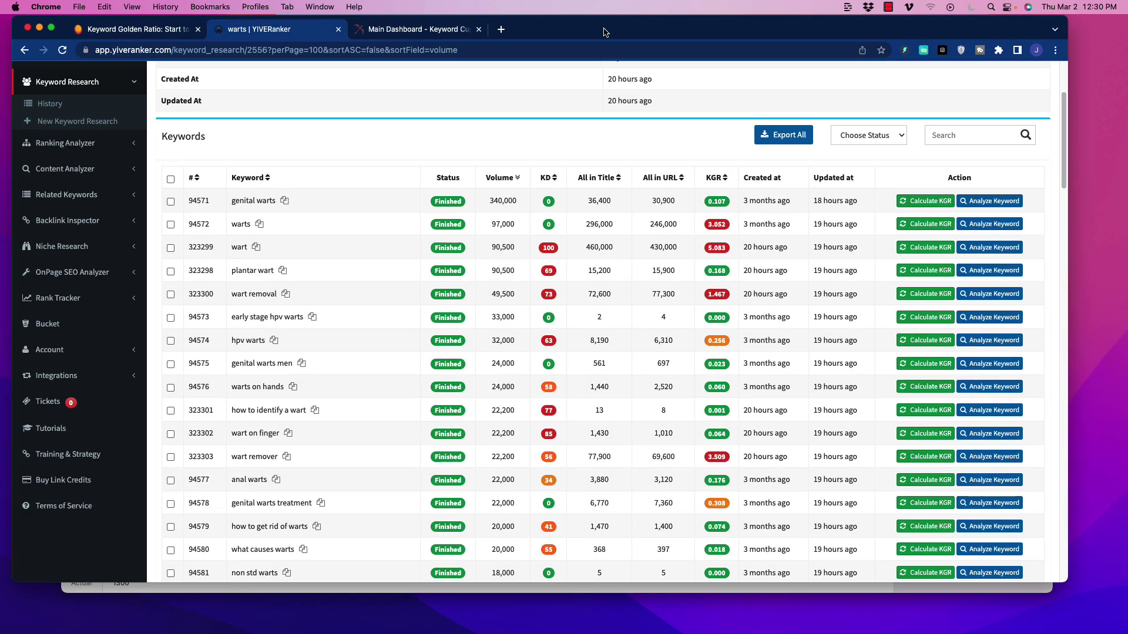
left_click(444, 30)
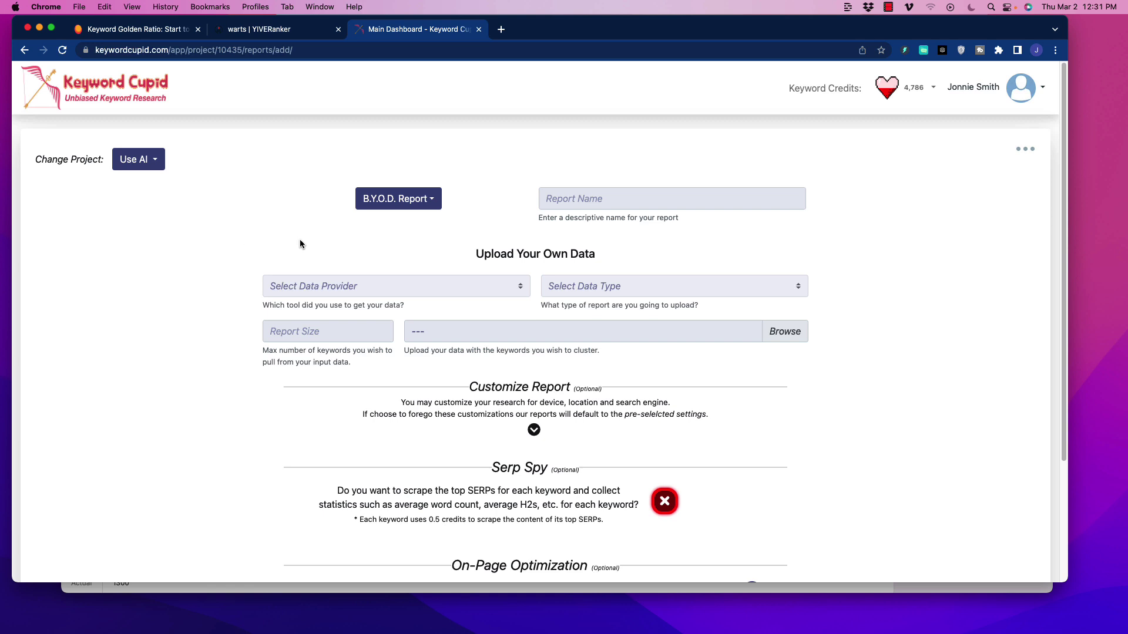
- In the Upload Your Own Data form, choose Custom as the data provider and set the report size to 450 keywords
left_click(410, 287)
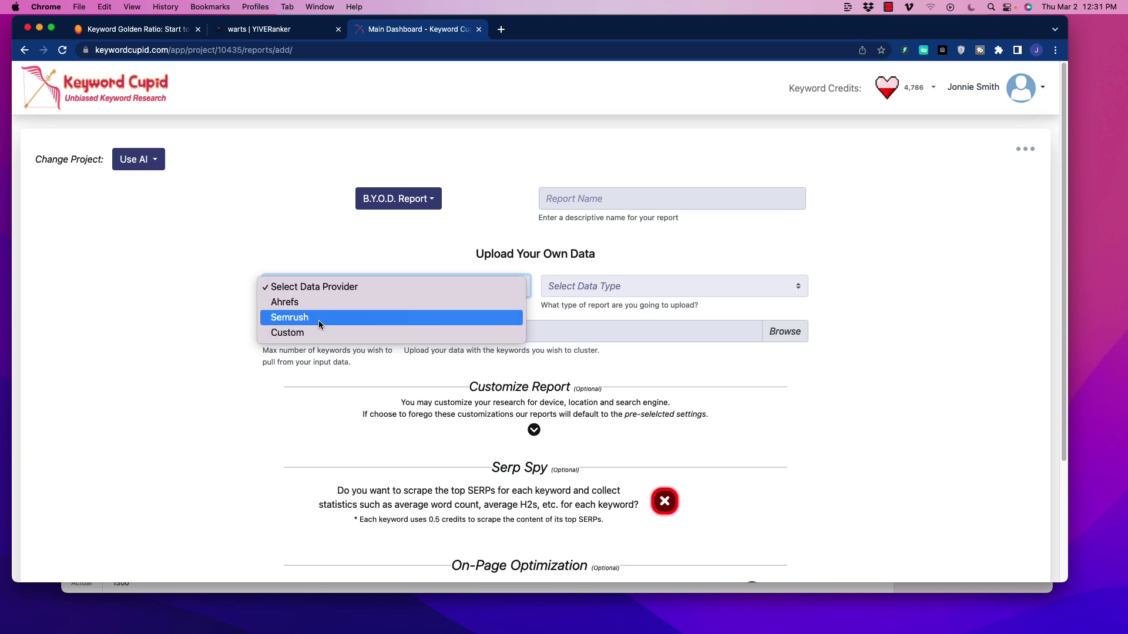
left_click(216, 325)
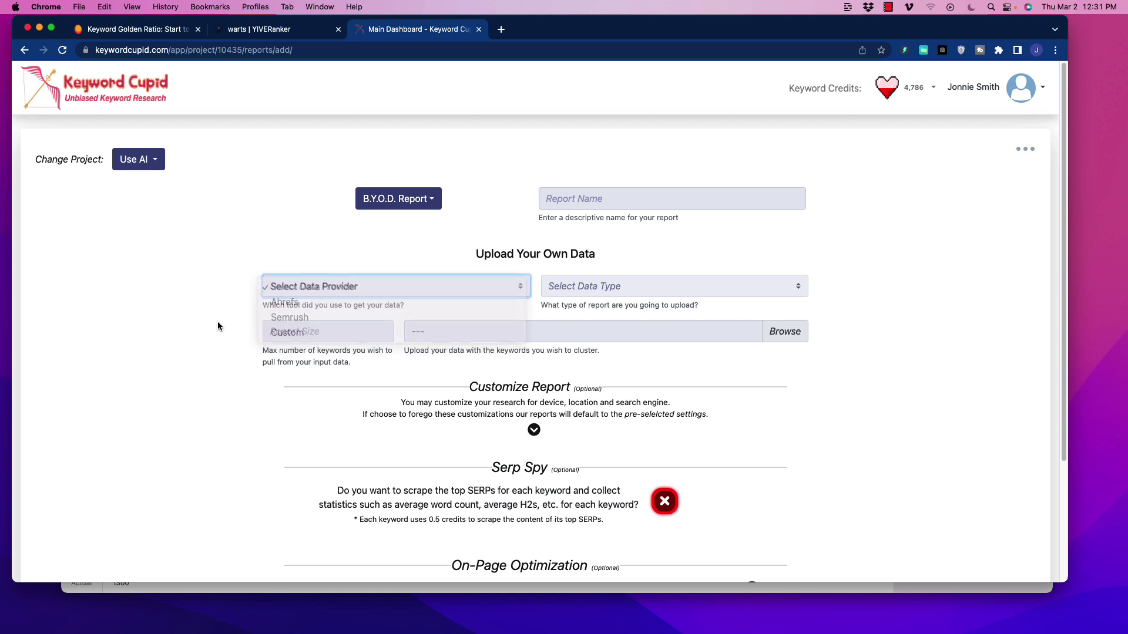
left_click(650, 287)
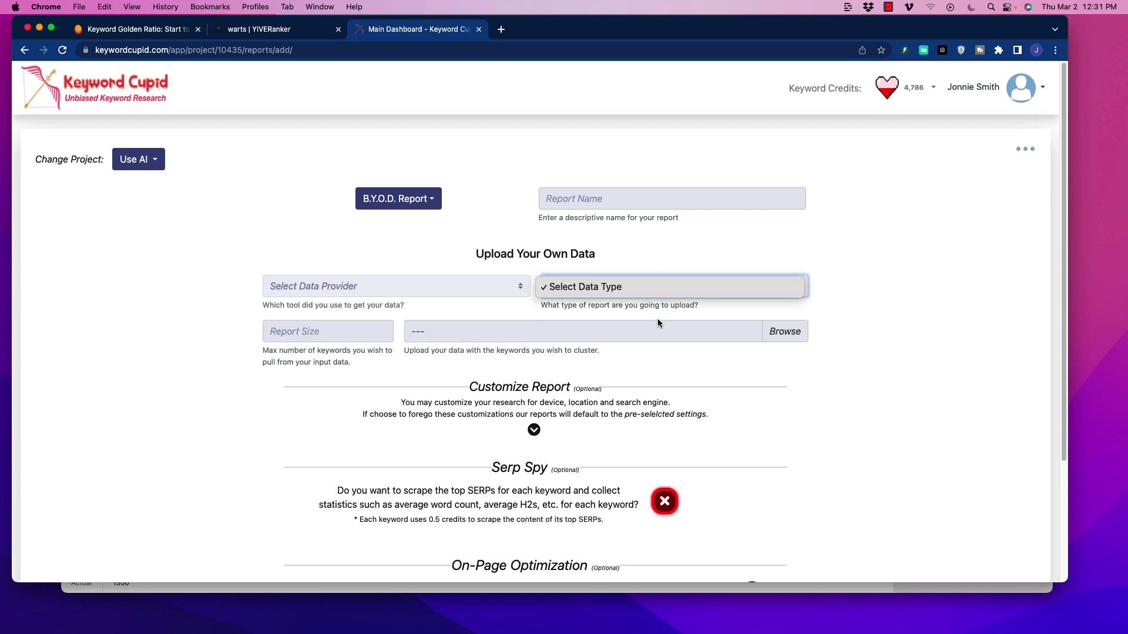
left_click(461, 295)
left_click(467, 288)
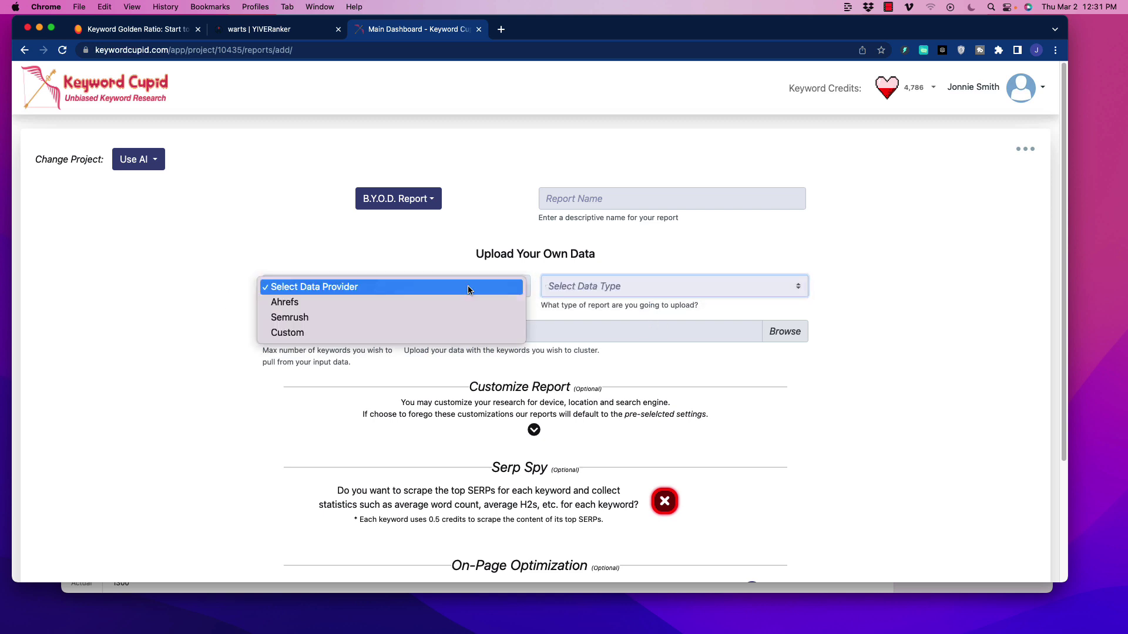
left_click(349, 333)
left_click(745, 286)
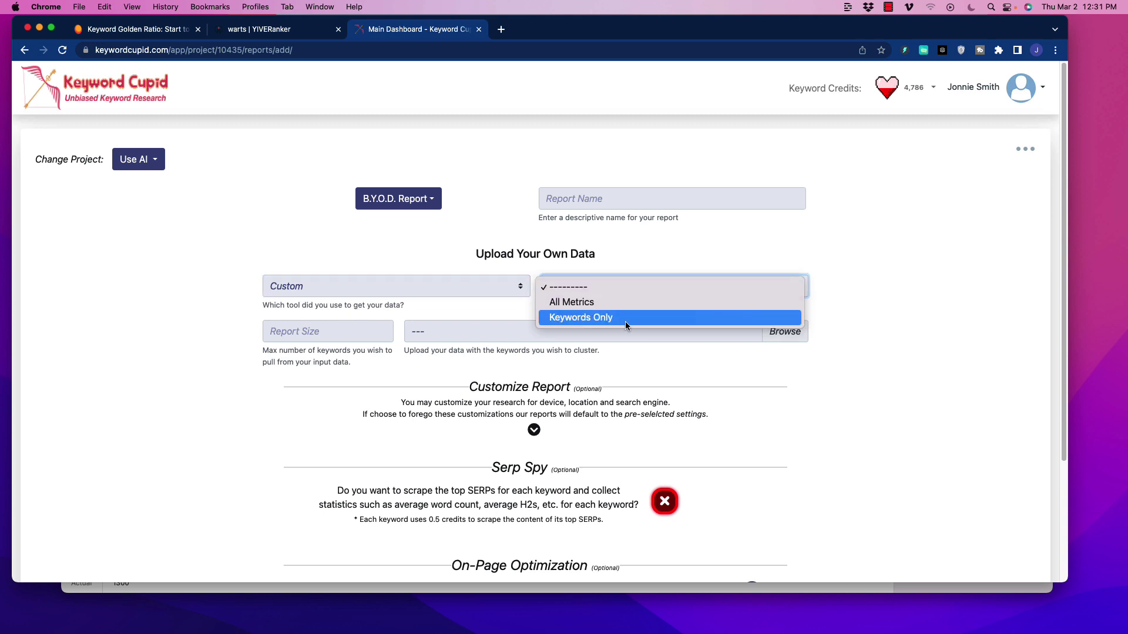
left_click(652, 252)
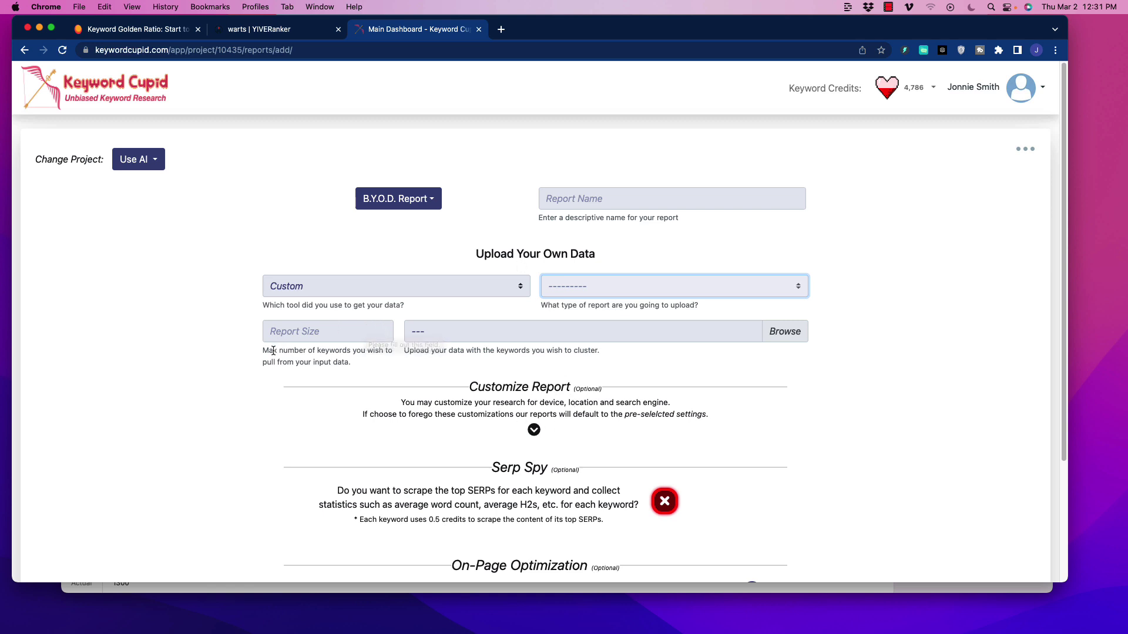
left_click(325, 334)
type("450")
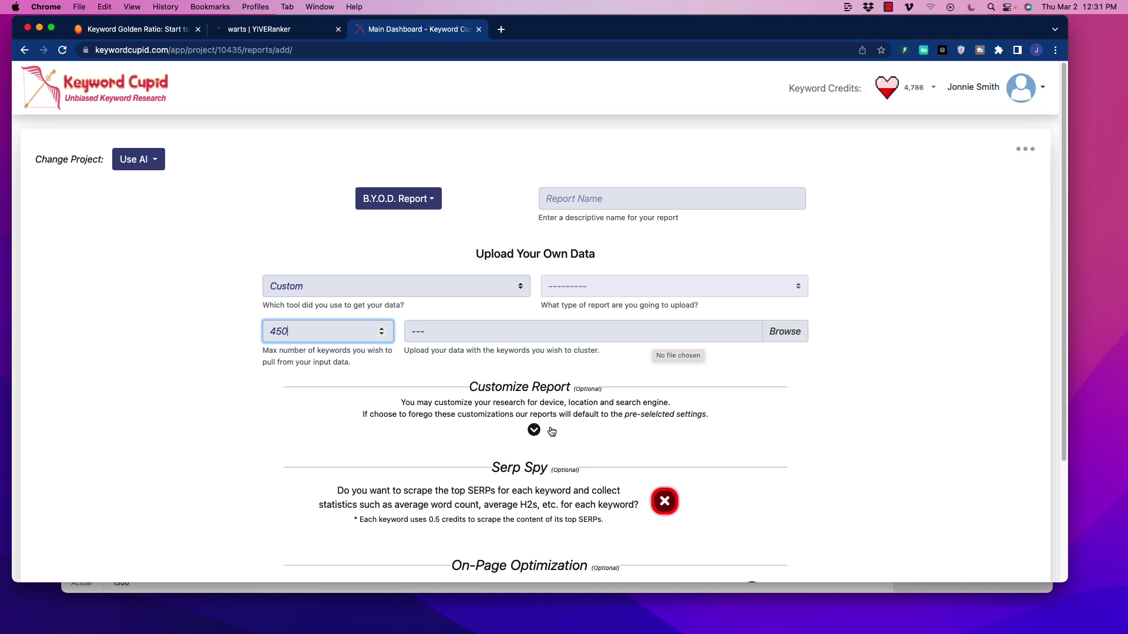
- Read through the optional Customize Report, Serp Spy and On-Page Optimization sections of the report form
scroll(293, 385, "down", 3)
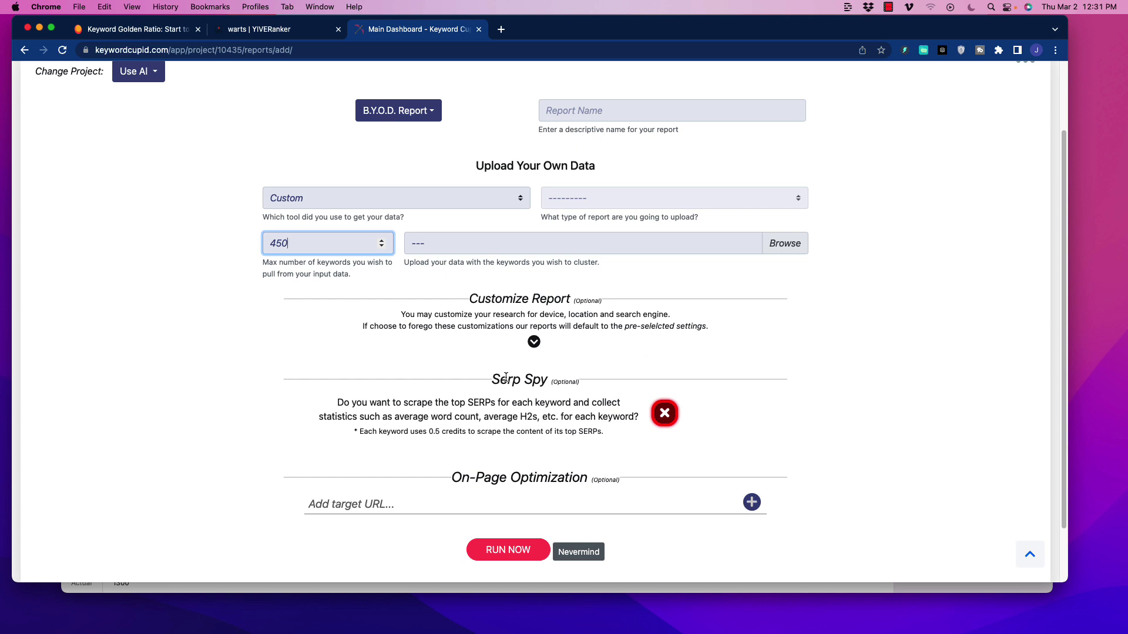
left_click_drag(506, 416, 654, 426)
left_click(504, 431)
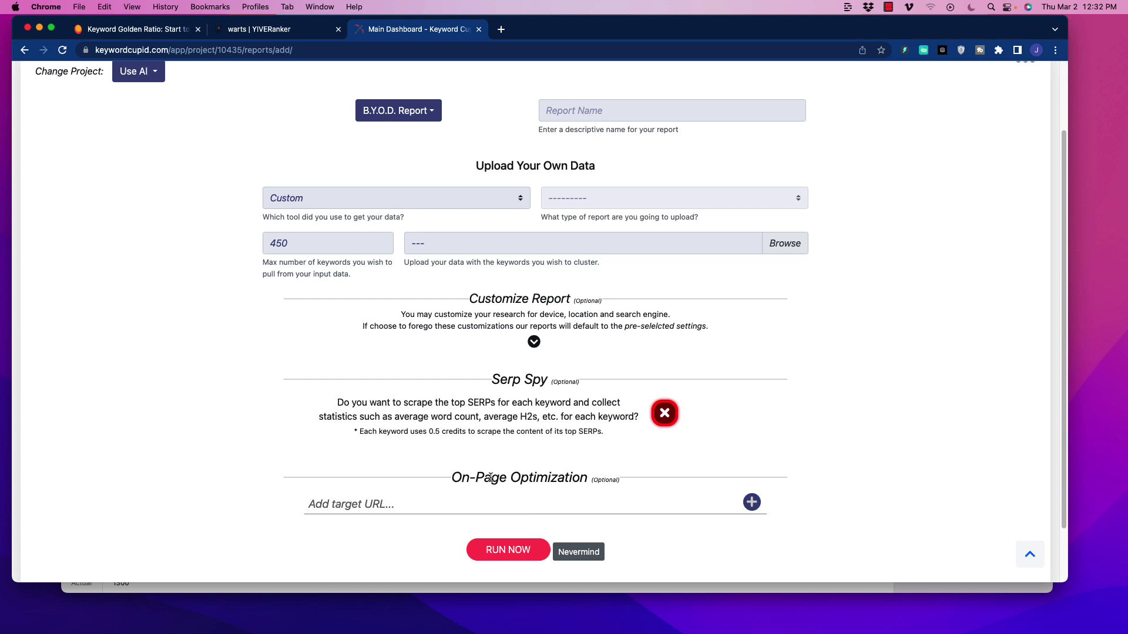
scroll(665, 319, "up", 3)
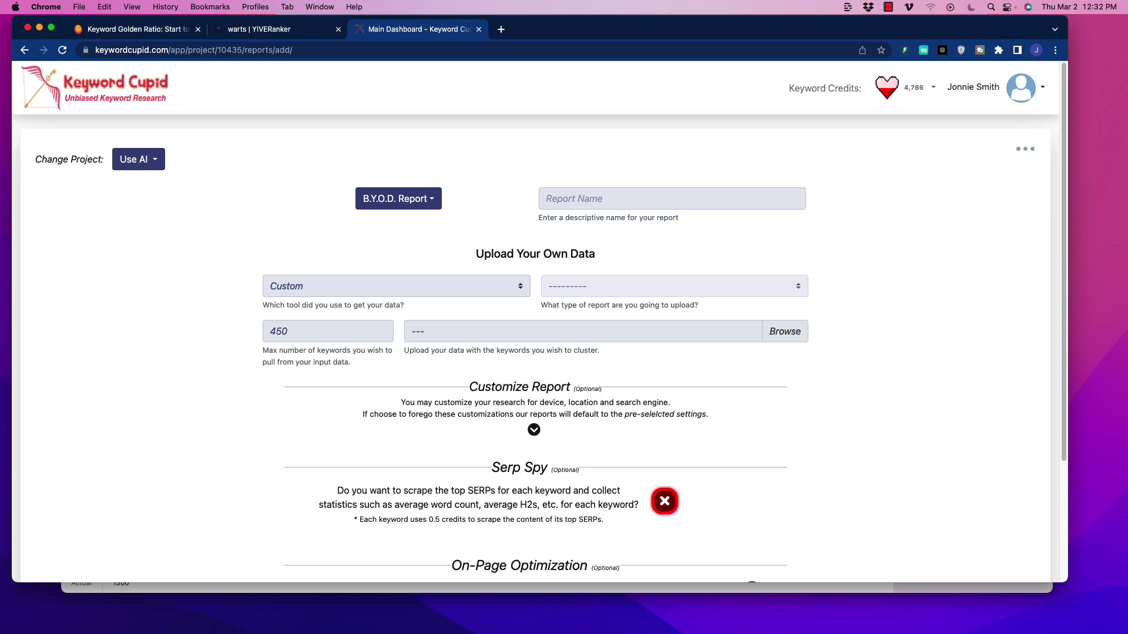
- Switch to the Keyword Cupid 3 spreadsheet in Numbers and examine the juicing carrot recipes cluster among the big silos
key("super+Tab")
left_click_drag(247, 111, 844, 87)
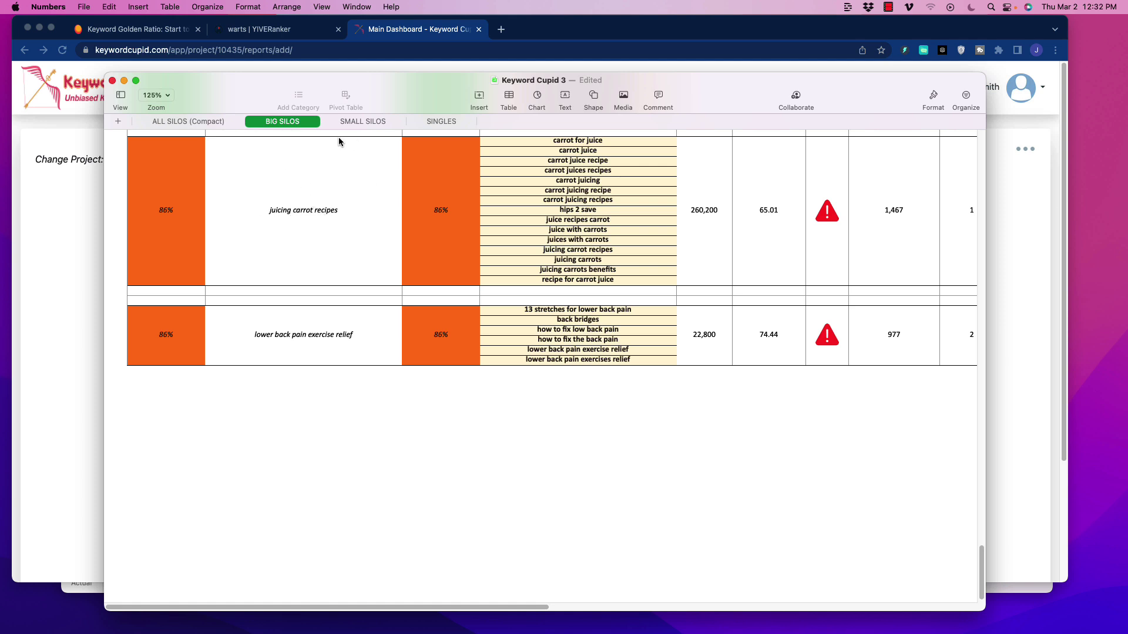
left_click(588, 161)
left_click(343, 212)
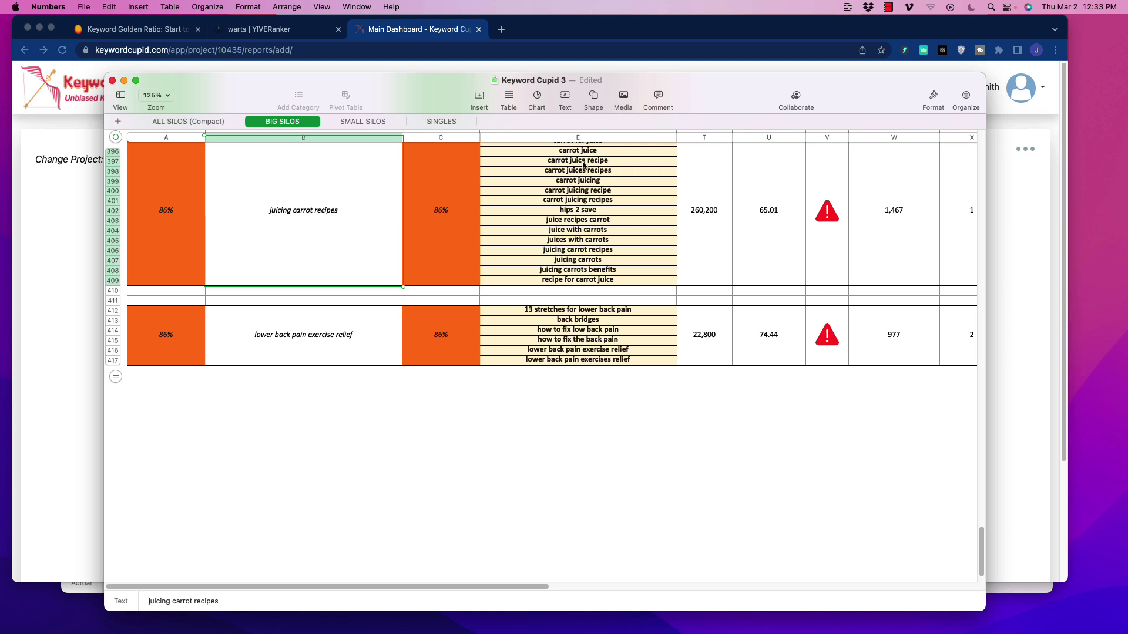
left_click(428, 252)
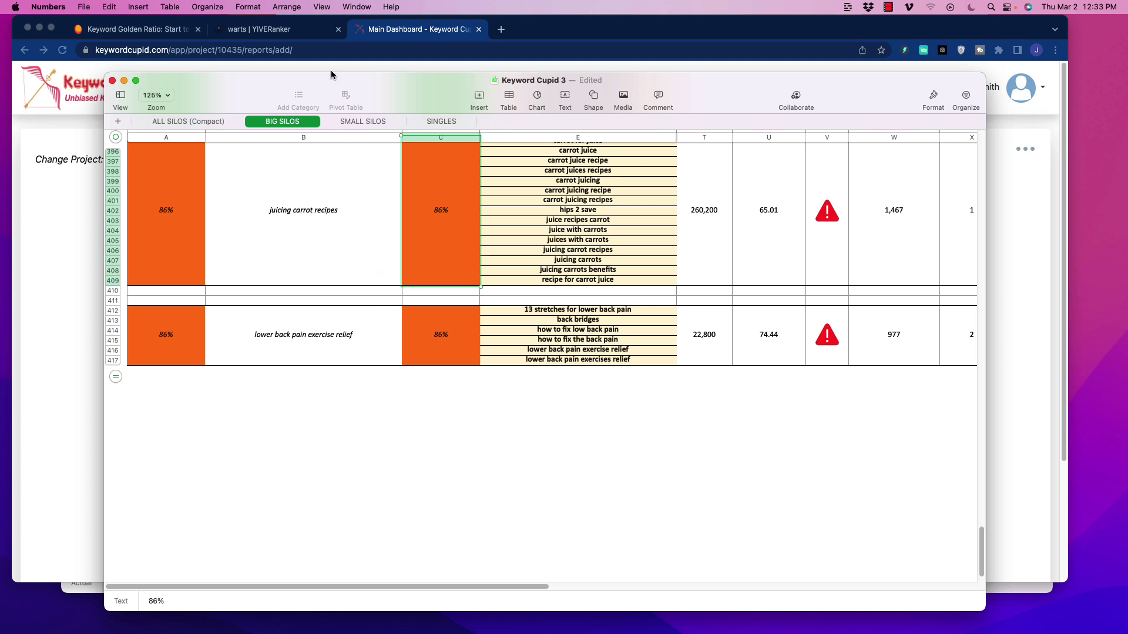
- Switch back to Chrome, revisit the YIVERanker warts keyword list and return to the Keyword Cupid report form
left_click(288, 30)
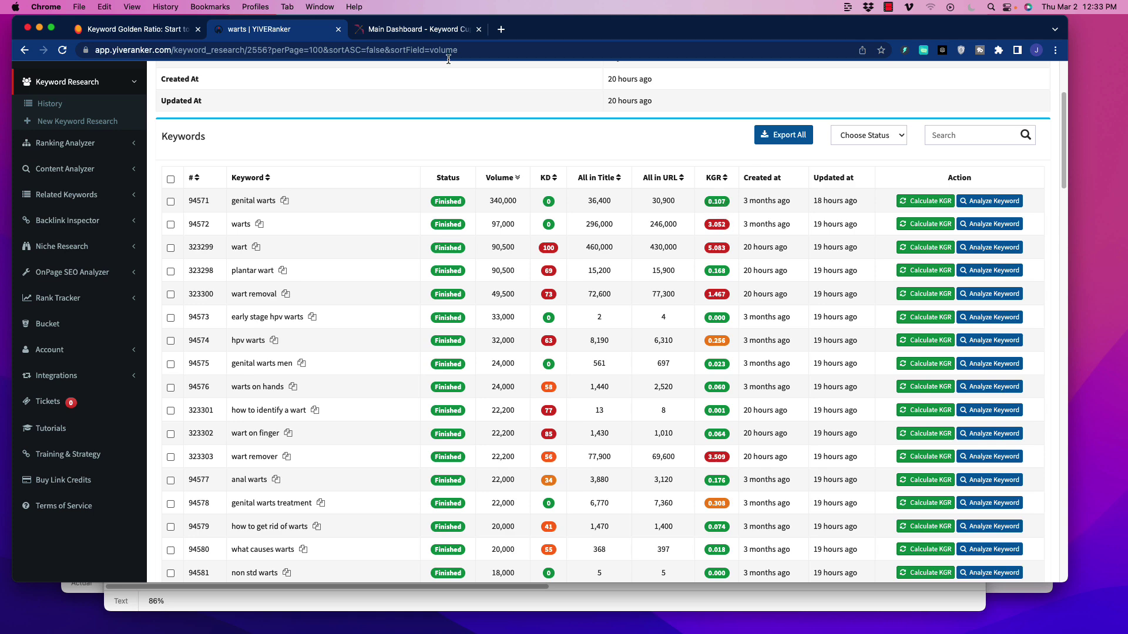
left_click(427, 30)
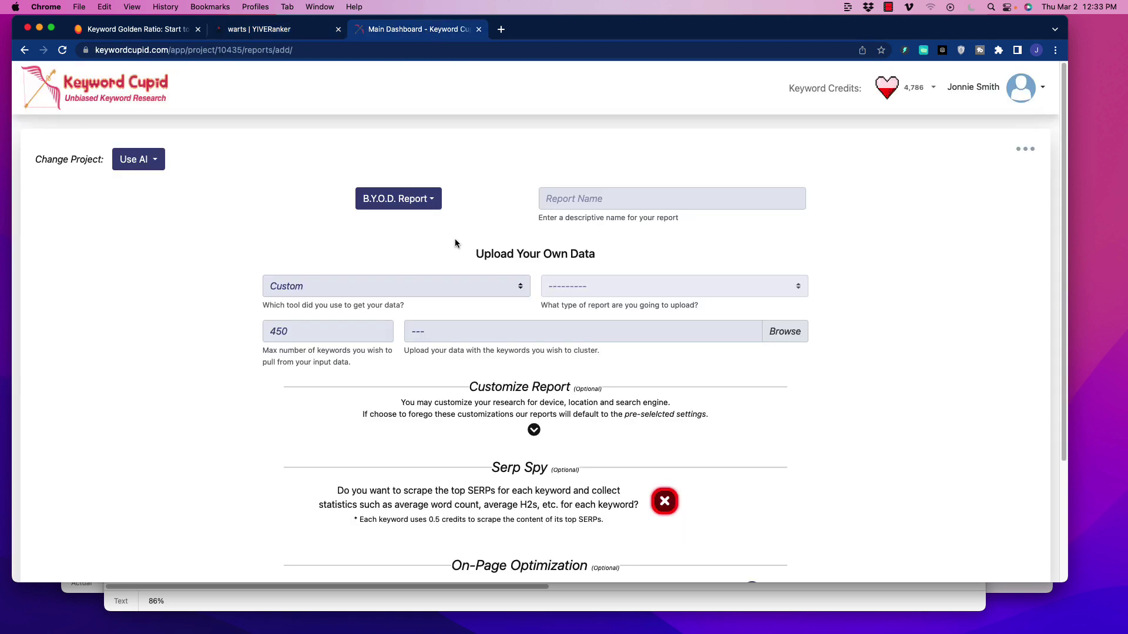